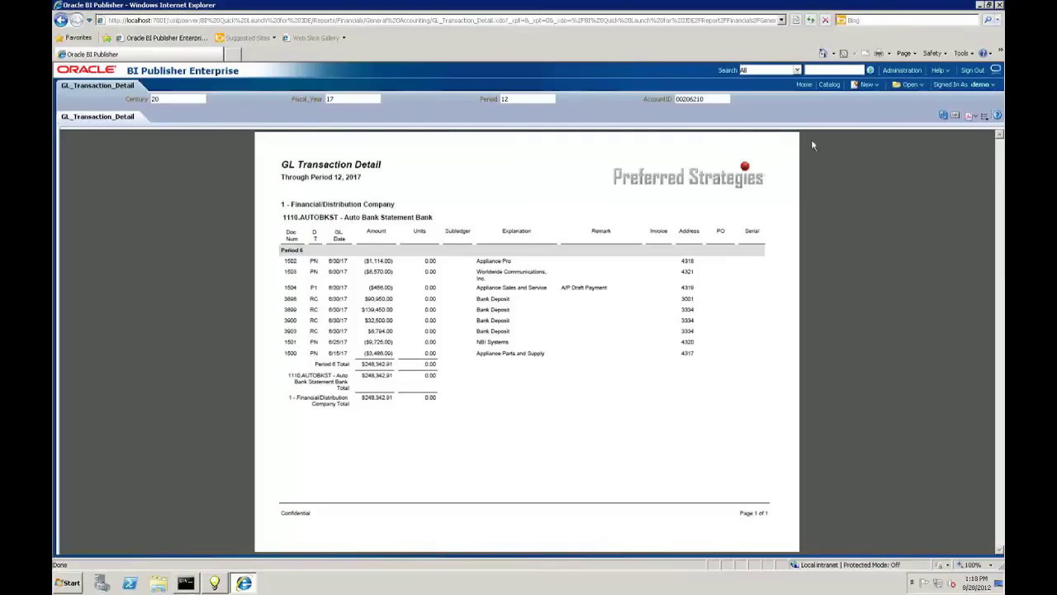
- Start a new report using an existing data model, opening the Create Report wizard
left_click(866, 86)
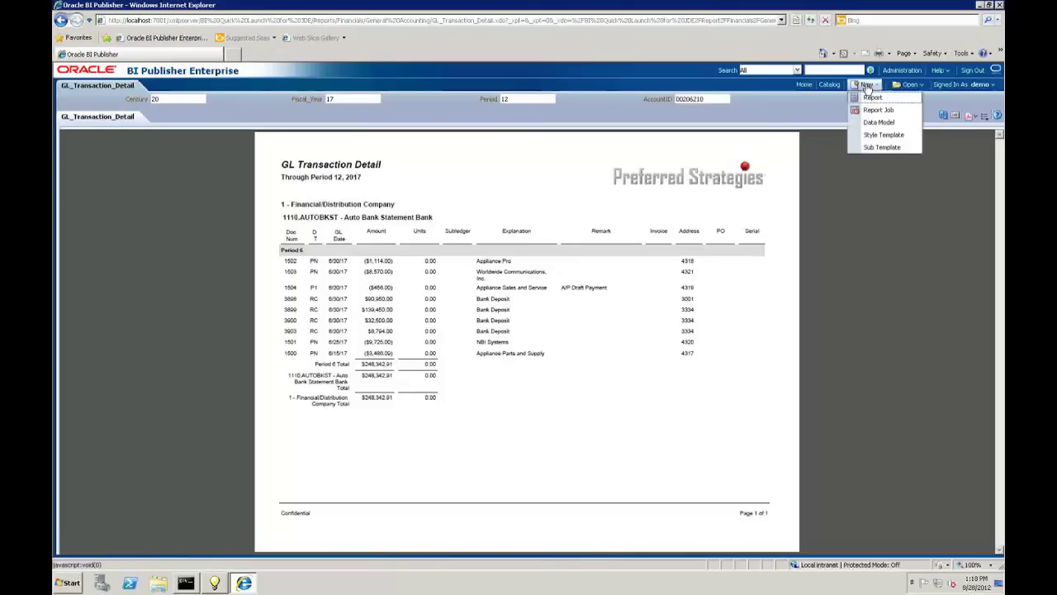
left_click(871, 97)
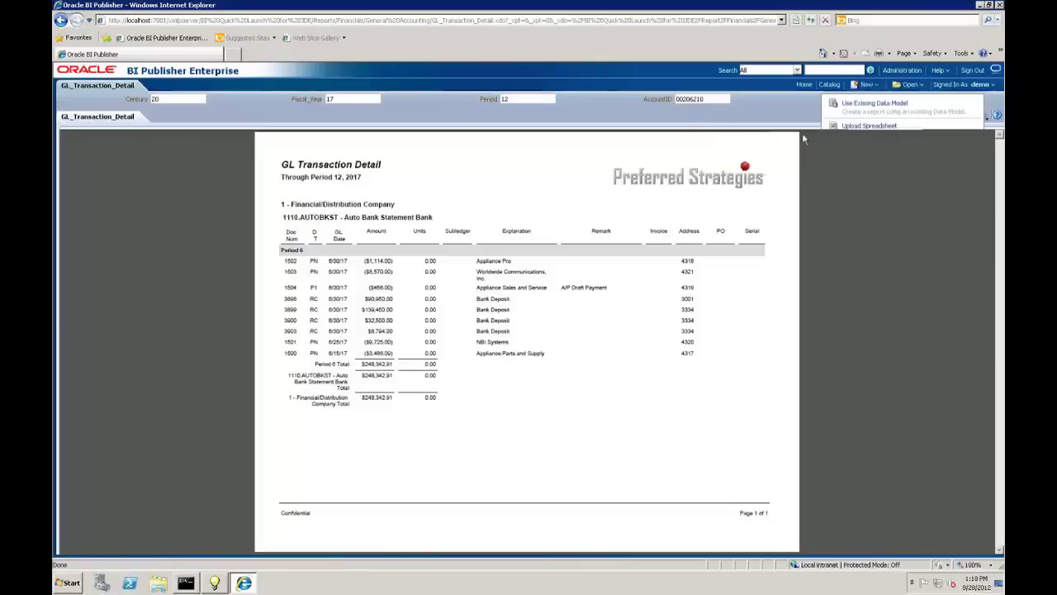
left_click(872, 105)
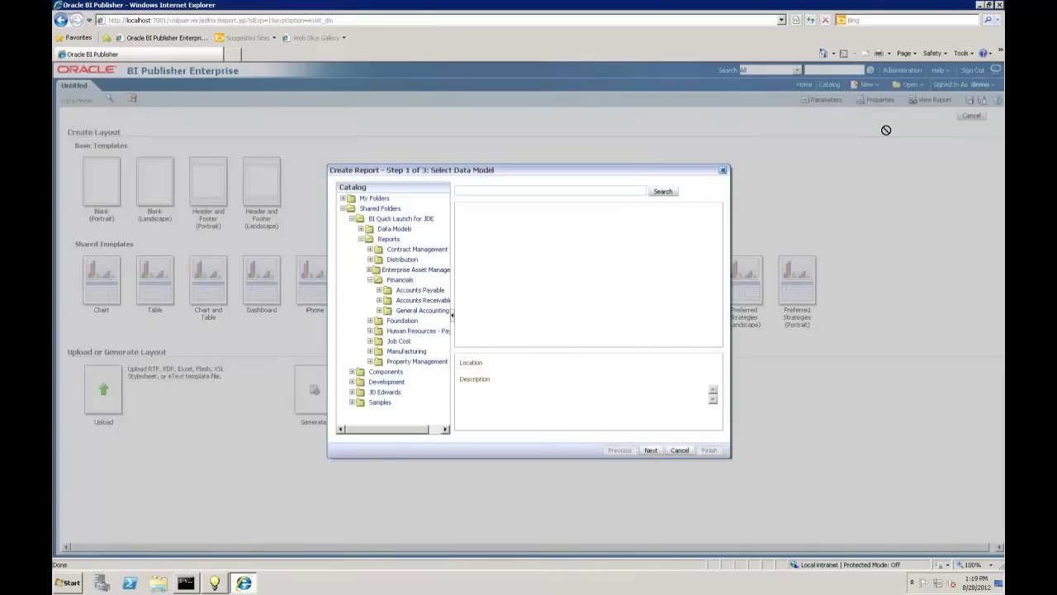
- Pick DM_BIQL_DIST_PROCUREMENT_DETAIL_002 from Data Models > Distribution > Procurement and continue
left_click(361, 229)
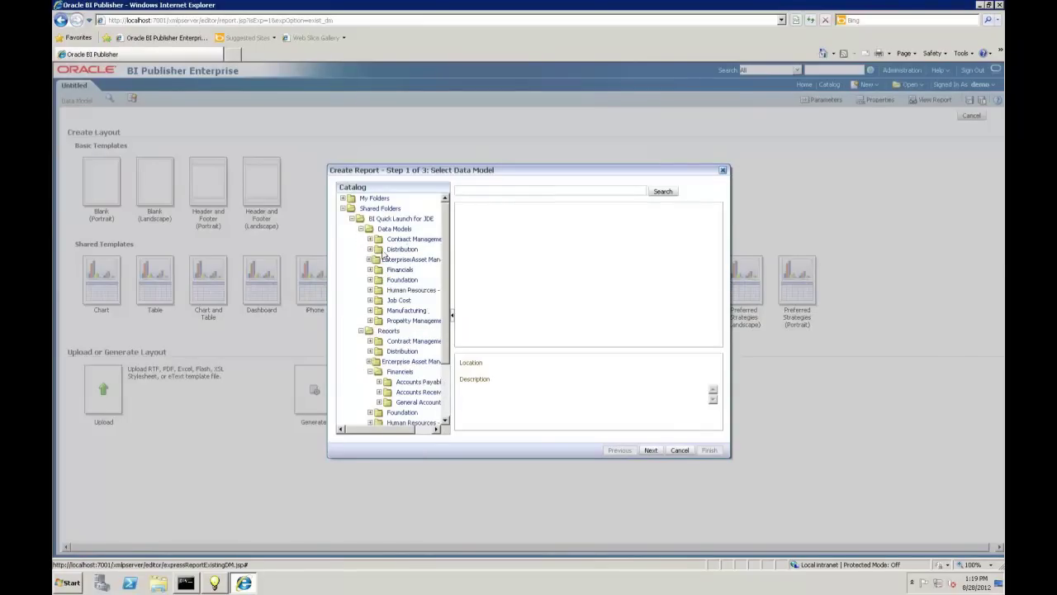
double_click(401, 250)
left_click(413, 270)
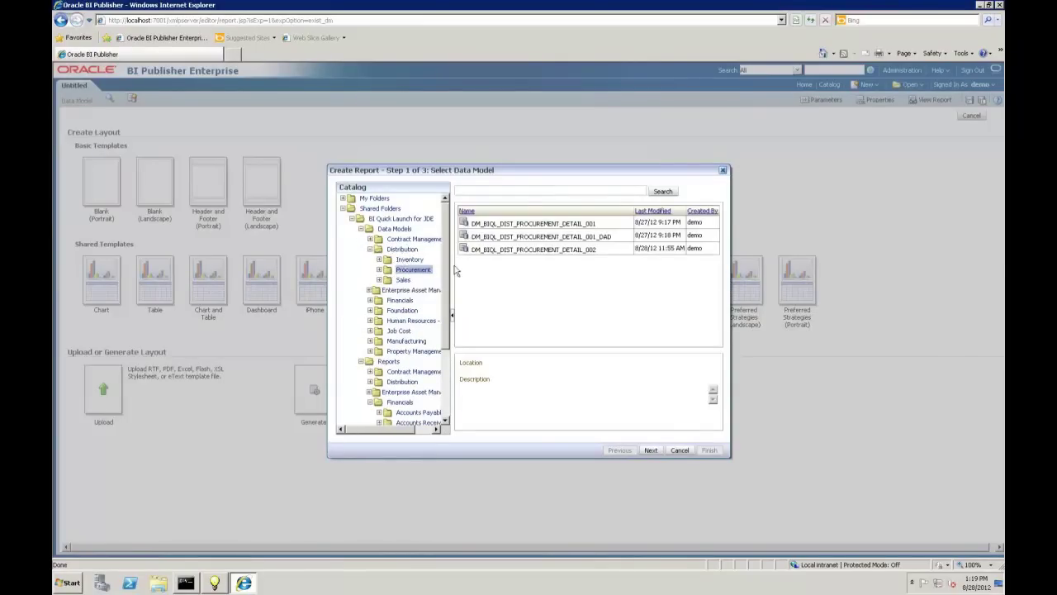
left_click(506, 249)
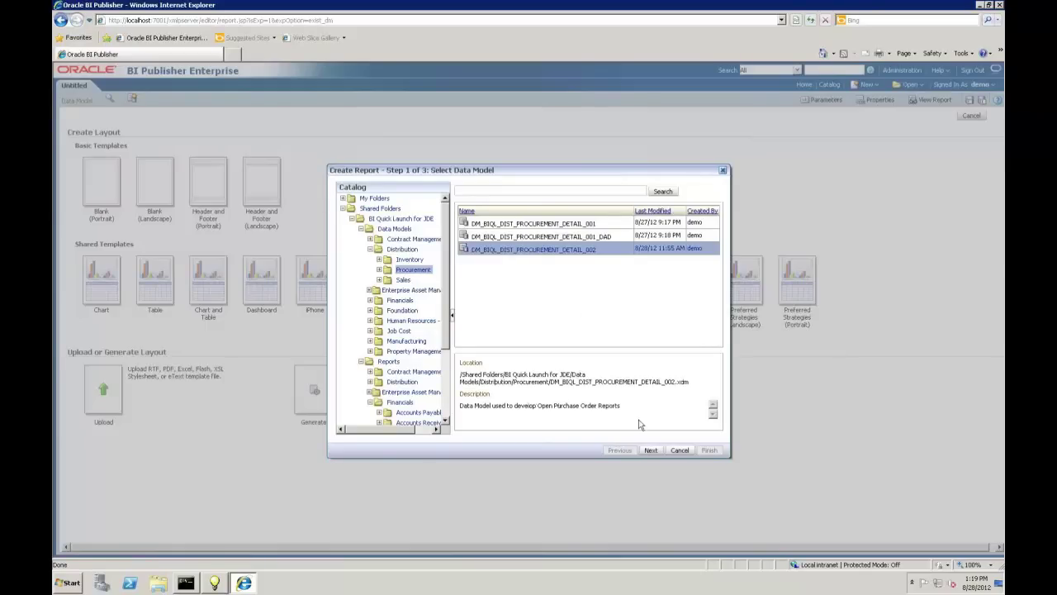
left_click(651, 451)
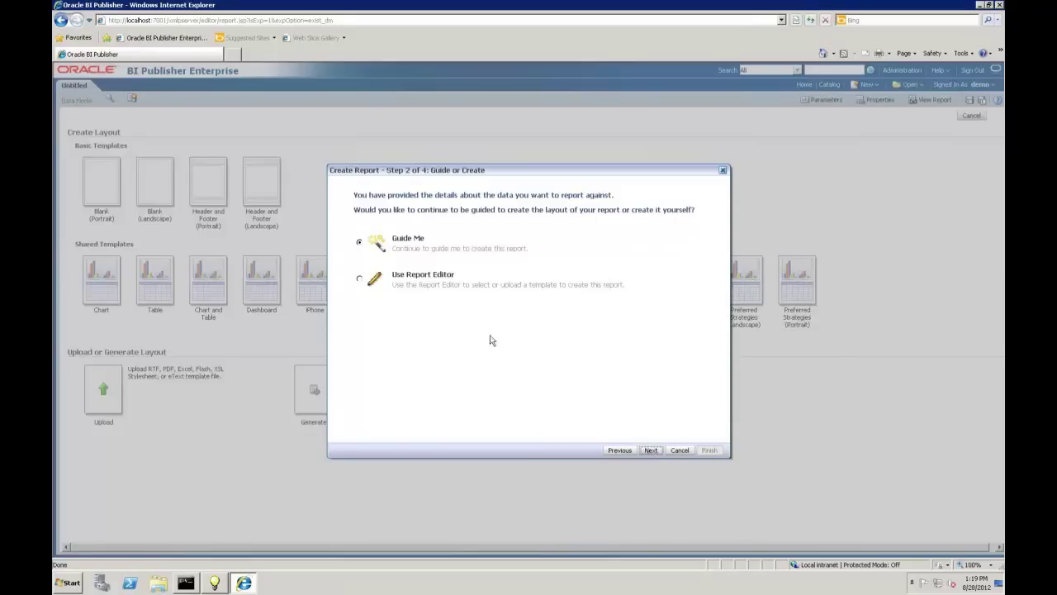
- Keep Guide Me and select the ORDER_NUMBER, BUSINESS_UNIT_AND_DESC and ADDRESS_NAME columns
left_click(651, 451)
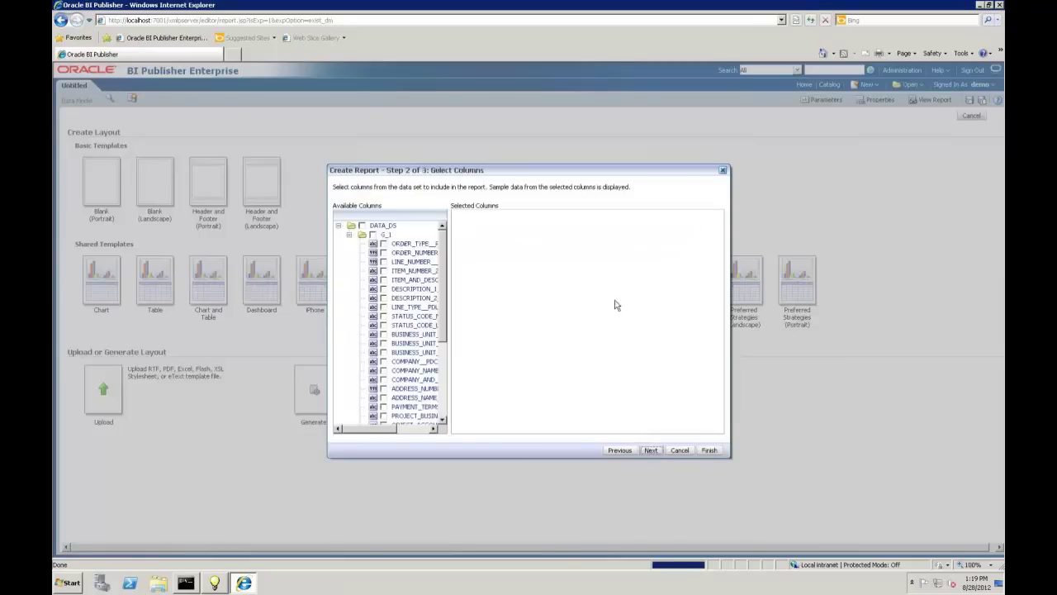
left_click_drag(389, 431, 404, 432)
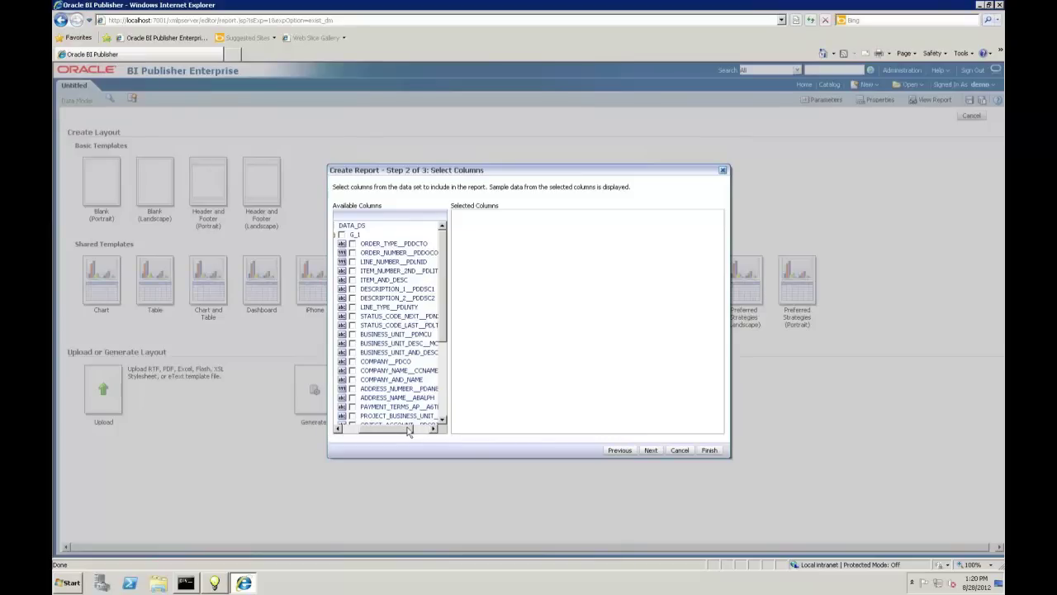
left_click(353, 252)
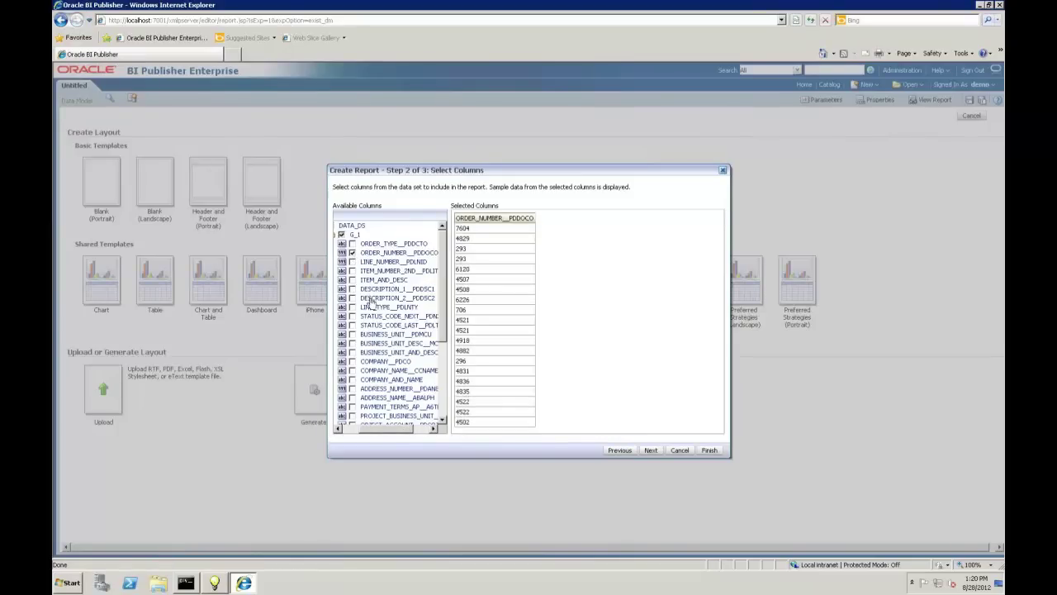
left_click(352, 353)
left_click(353, 397)
- Add the ITEM_ACCOUNT, ITEM_ACCOUNT_DESC, ORDER_DATE, UNITS_OPEN and AMOUNT_OPEN columns and proceed
left_click_drag(440, 331, 442, 380)
left_click(353, 372)
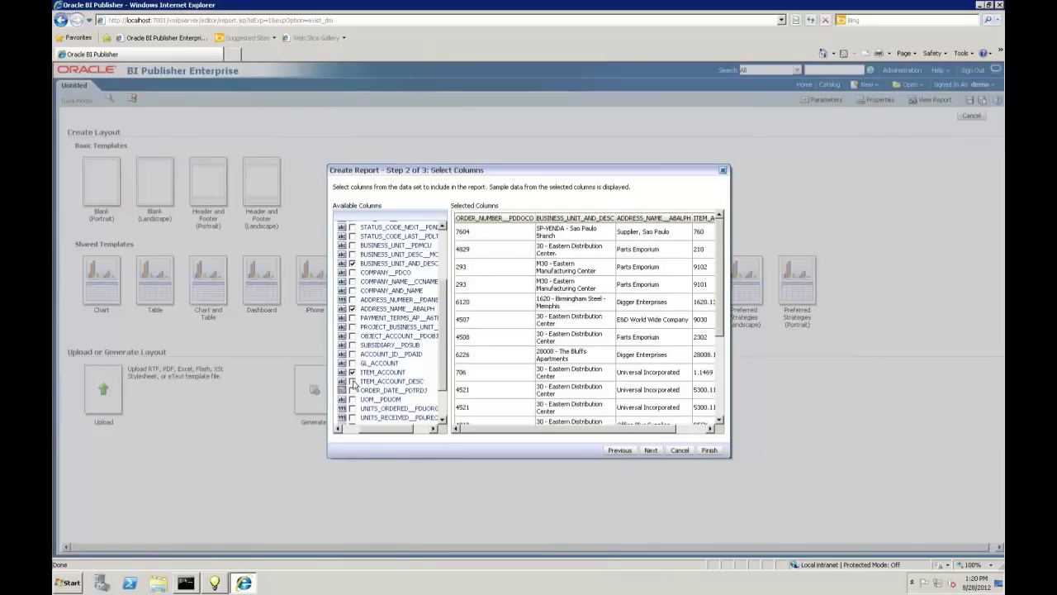
left_click(353, 381)
left_click(353, 391)
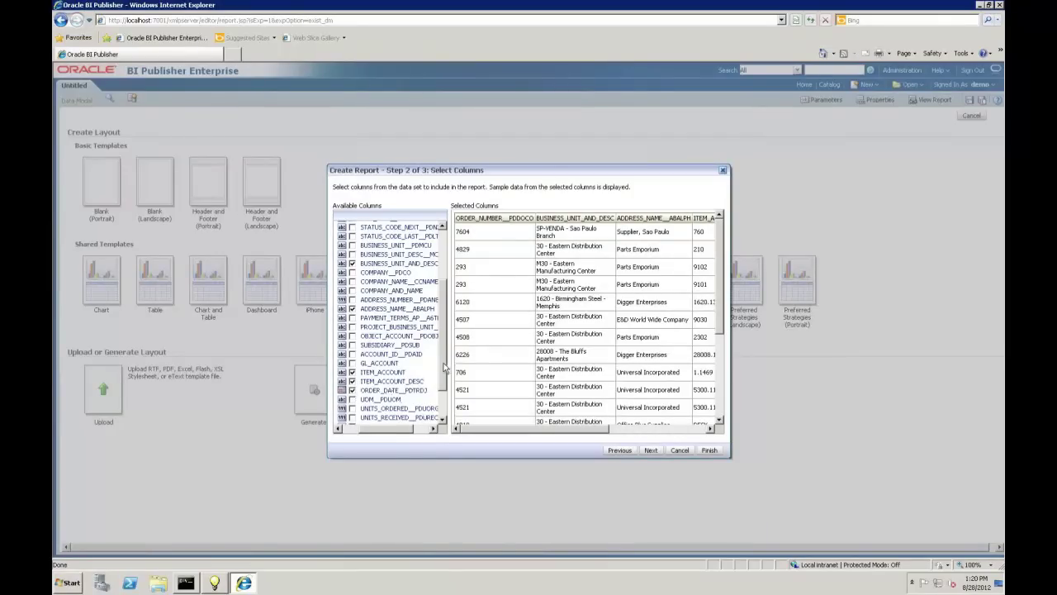
scroll(444, 376, "down", 2)
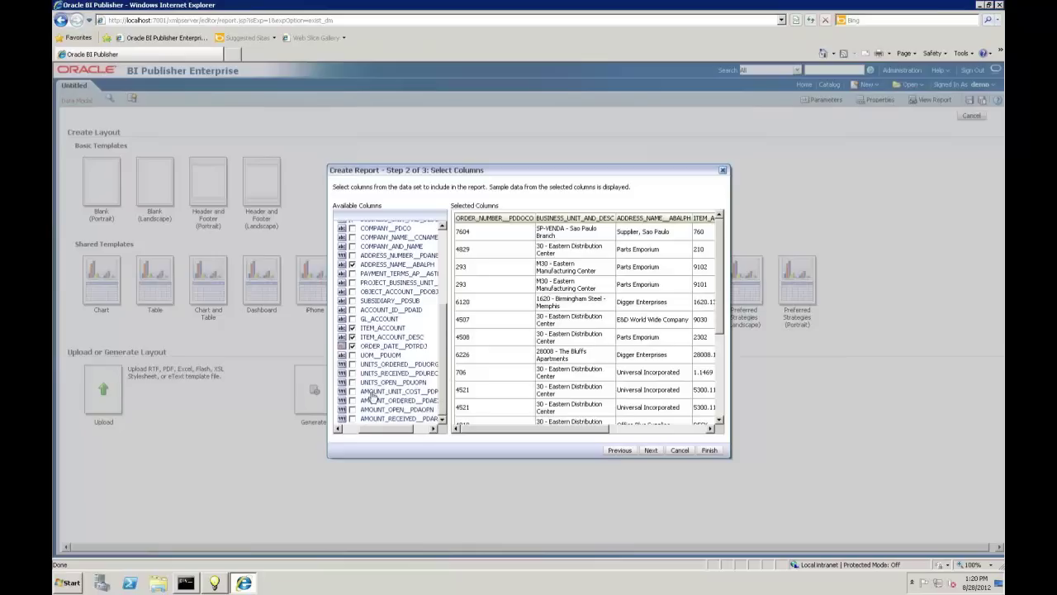
left_click(353, 383)
left_click(354, 409)
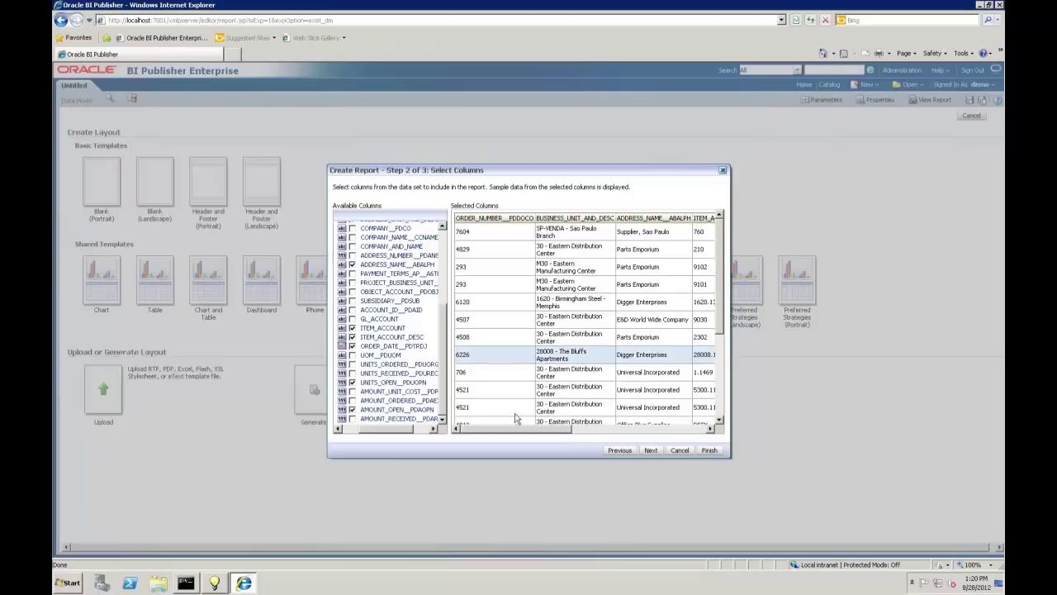
left_click_drag(534, 431, 675, 451)
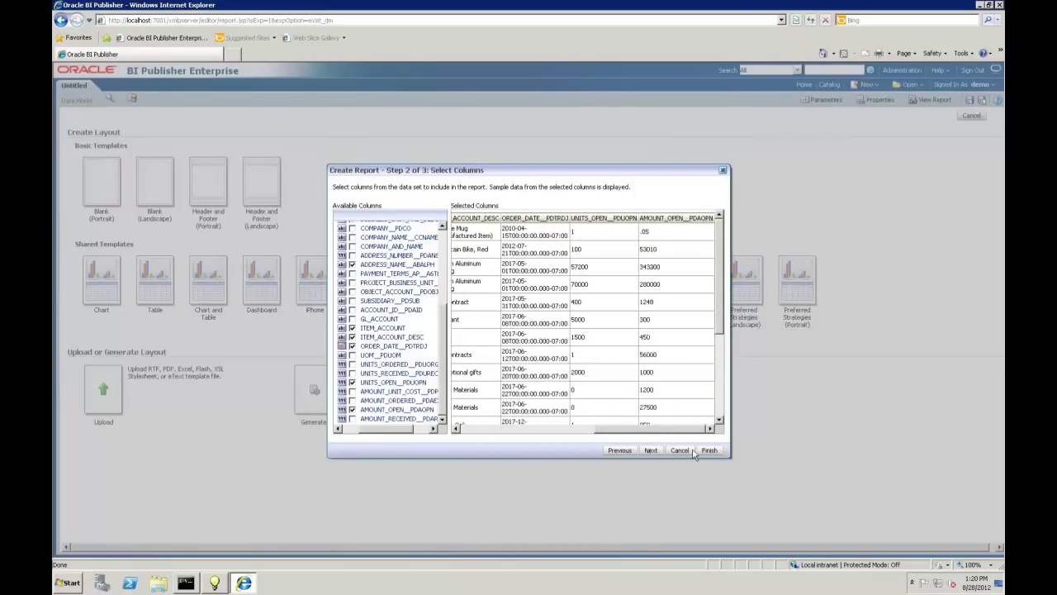
left_click_drag(608, 431, 479, 433)
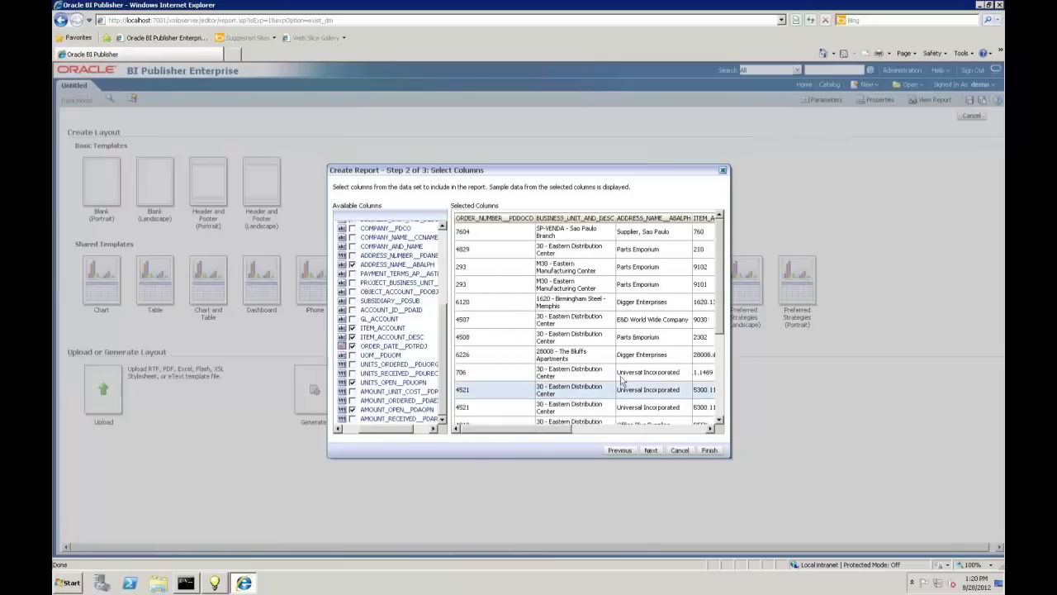
left_click(662, 451)
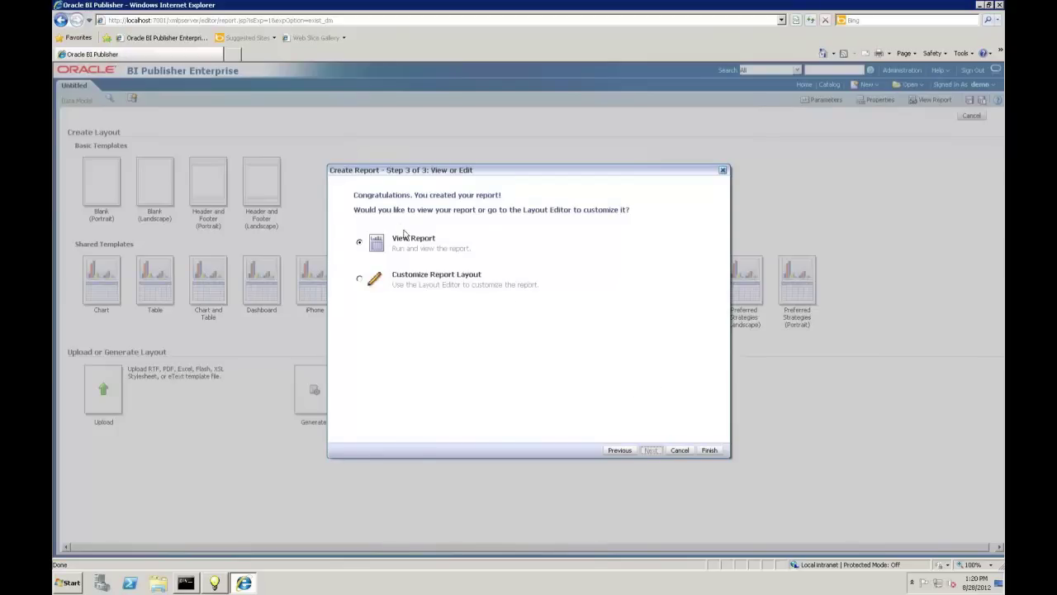
- Finish the wizard and save the report as 'PO Adhoc Report' in Reports > Distribution > Procurement
left_click(709, 451)
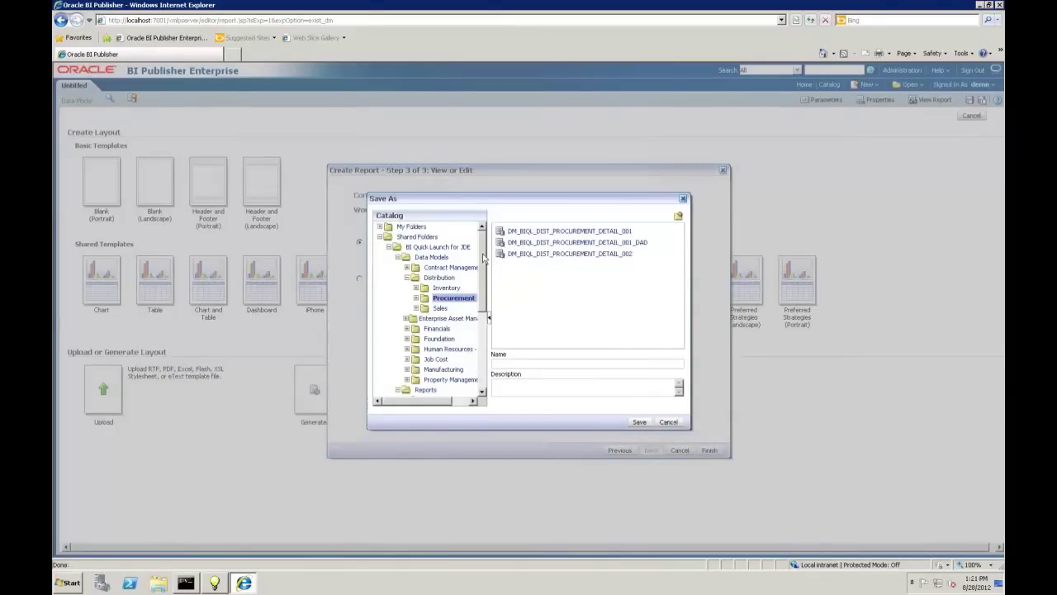
left_click(399, 258)
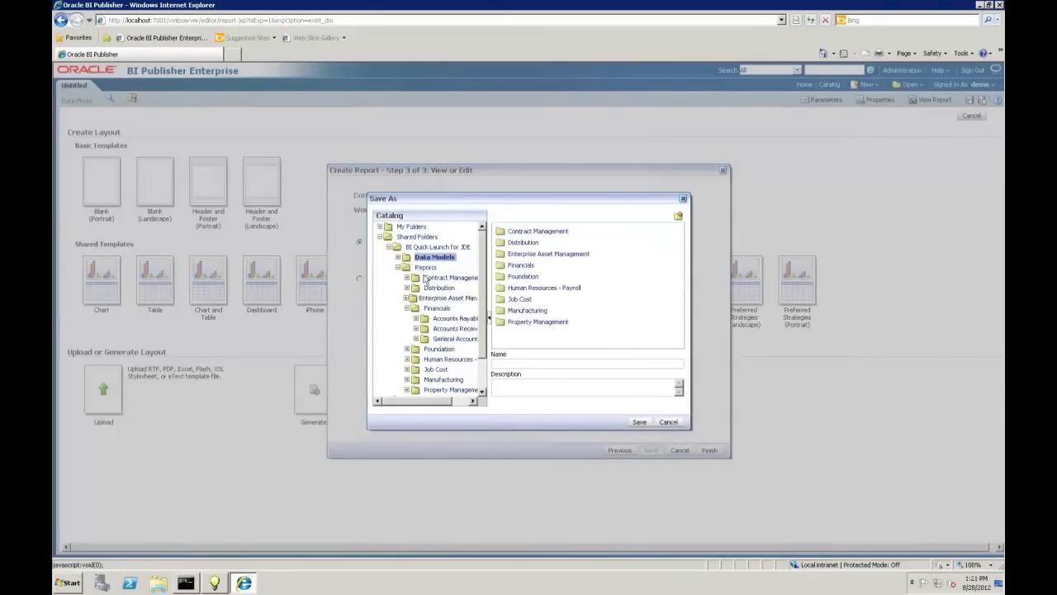
left_click(407, 287)
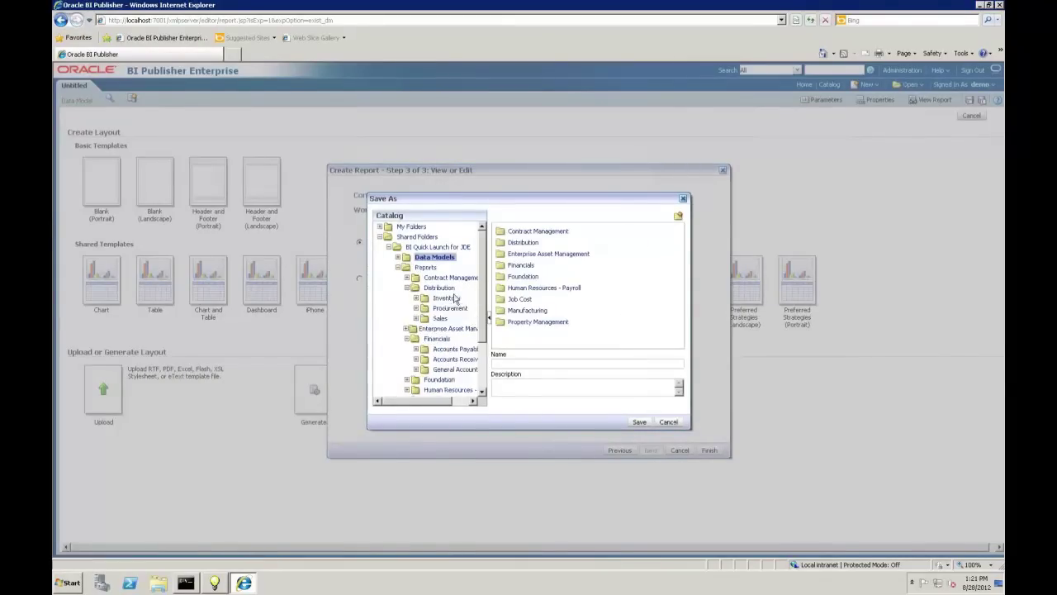
left_click(453, 309)
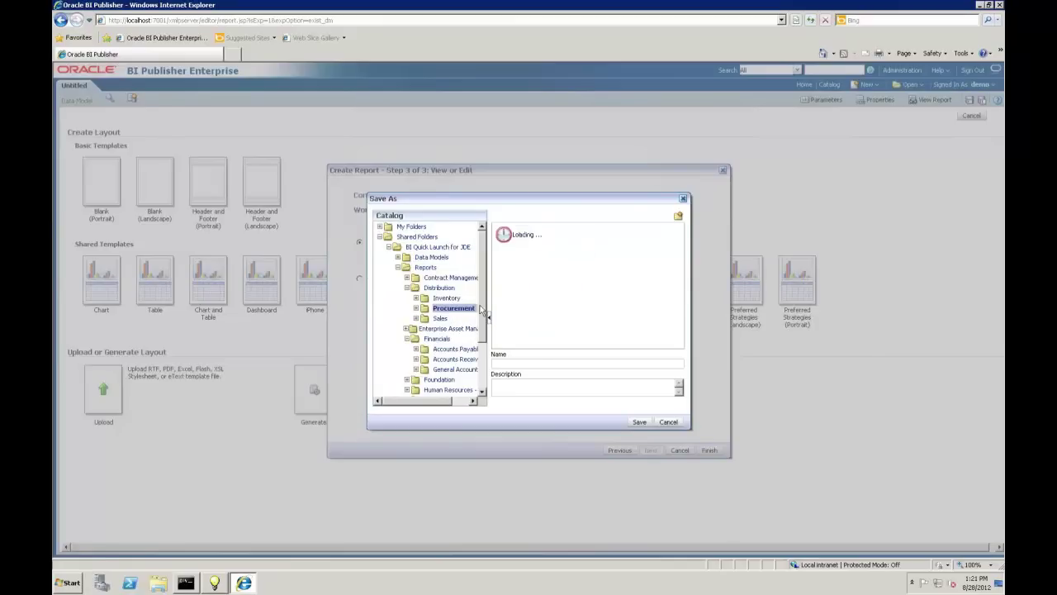
left_click(536, 364)
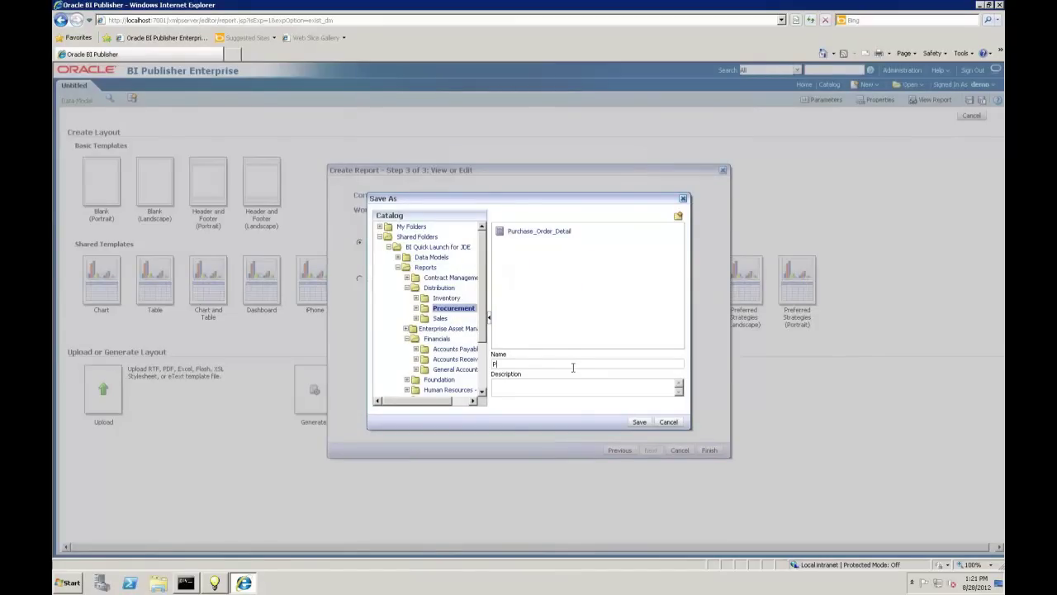
type("PO Adhoc Report")
left_click(639, 423)
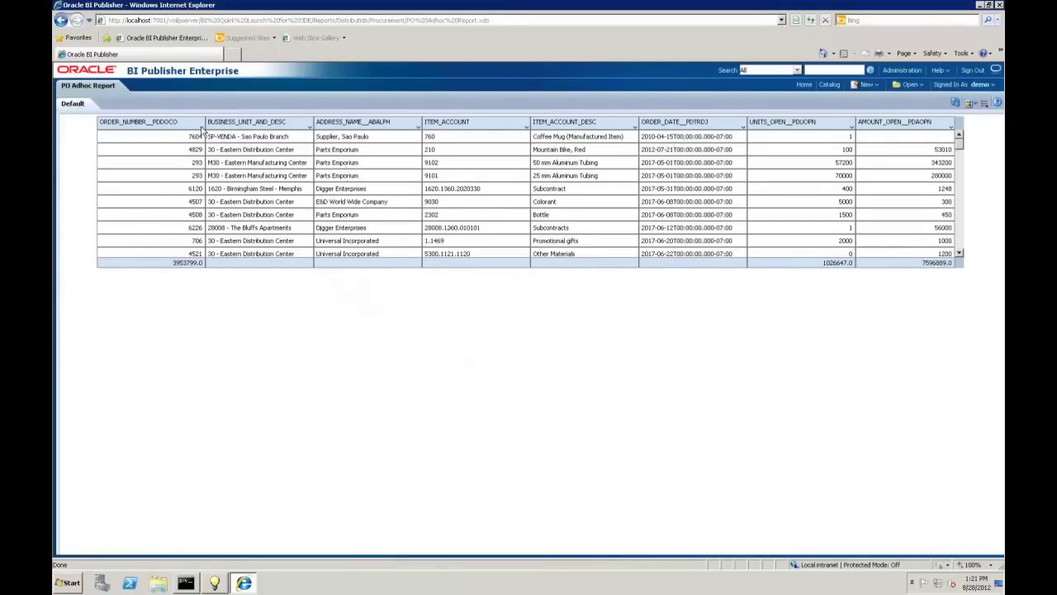
- Sort the table by ORDER_NUMBER in ascending order
left_click(201, 129)
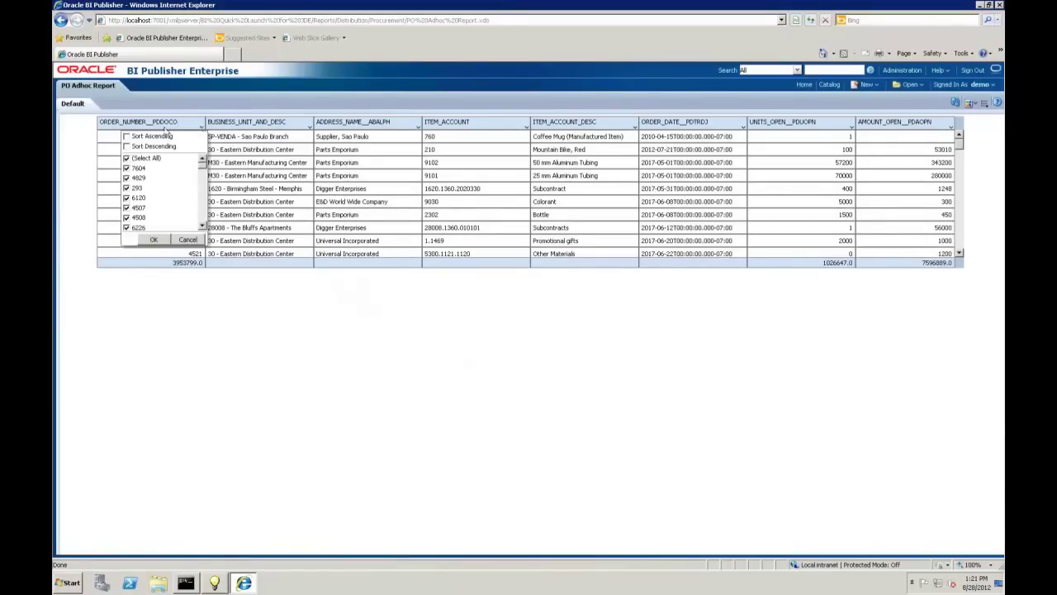
left_click(128, 137)
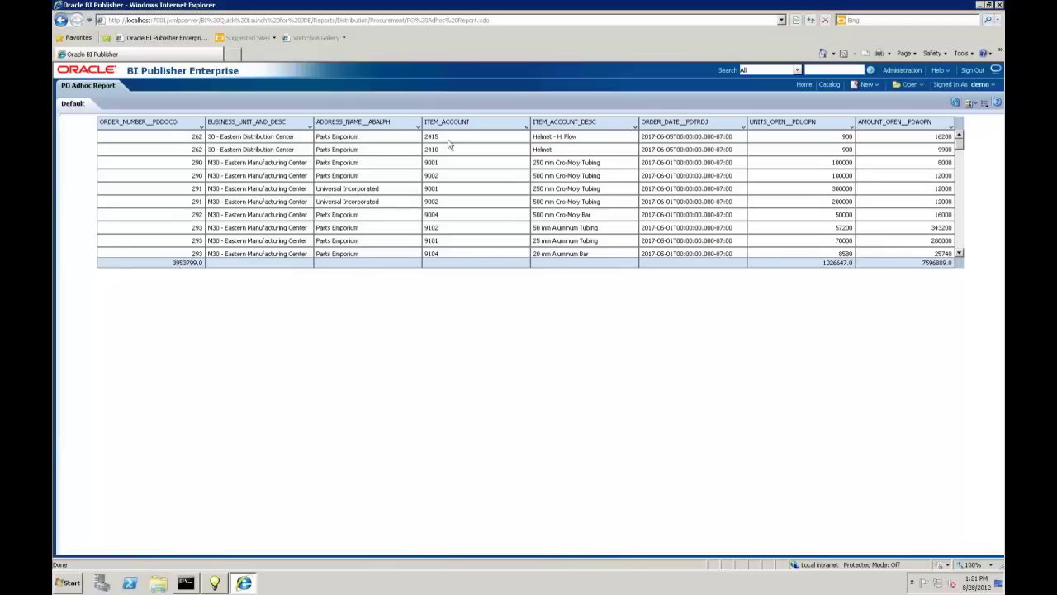
left_click(987, 104)
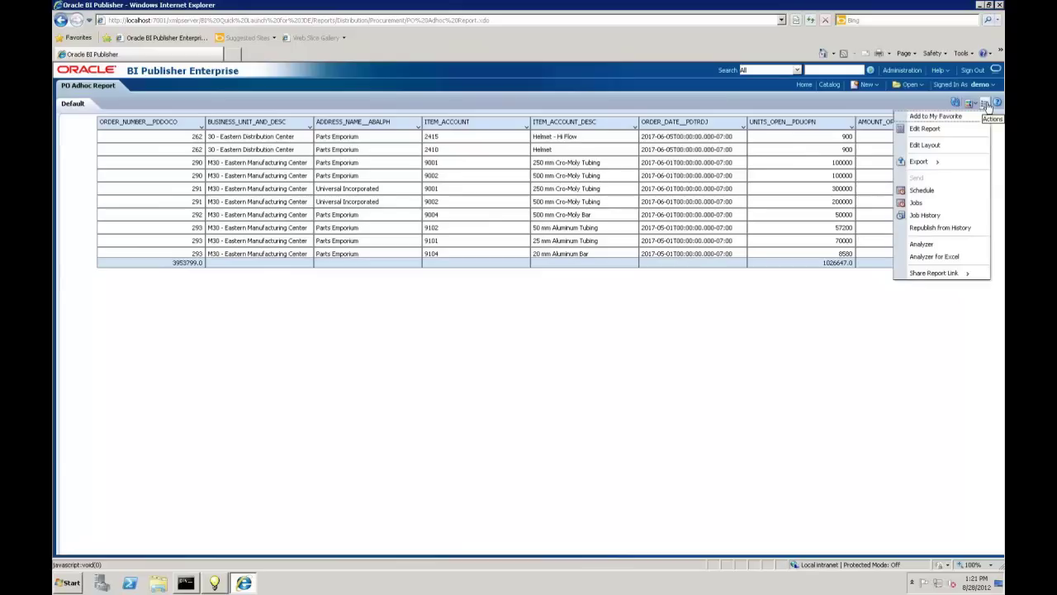
- Choose Edit Layout to open the report's Default layout in the editor
left_click(925, 147)
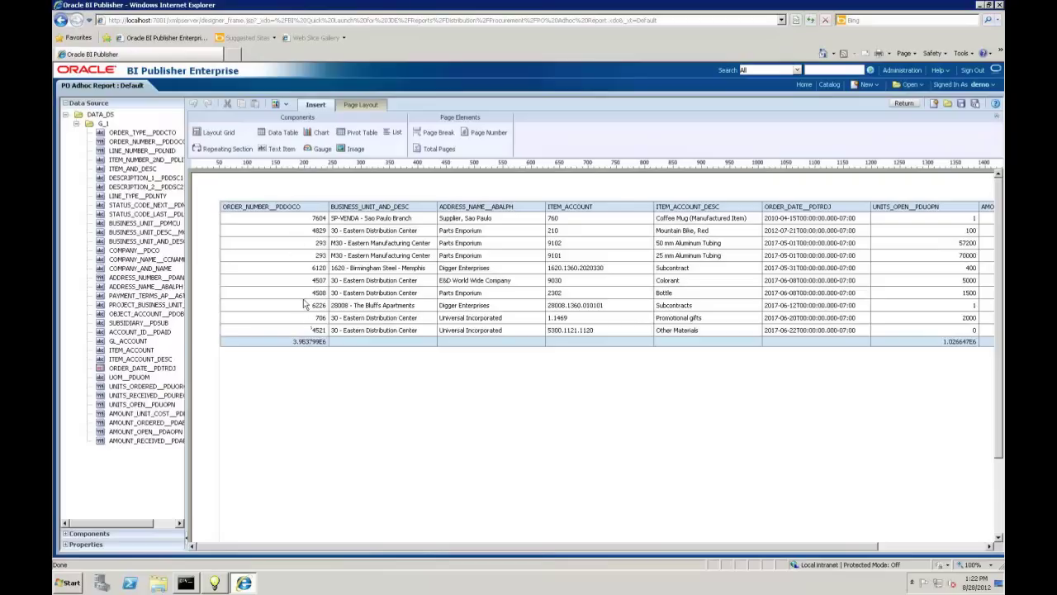
- Delete the _PDDOCO and _PDTRDJ suffixes from the ORDER_NUMBER and ORDER_DATE headers
left_click(304, 347)
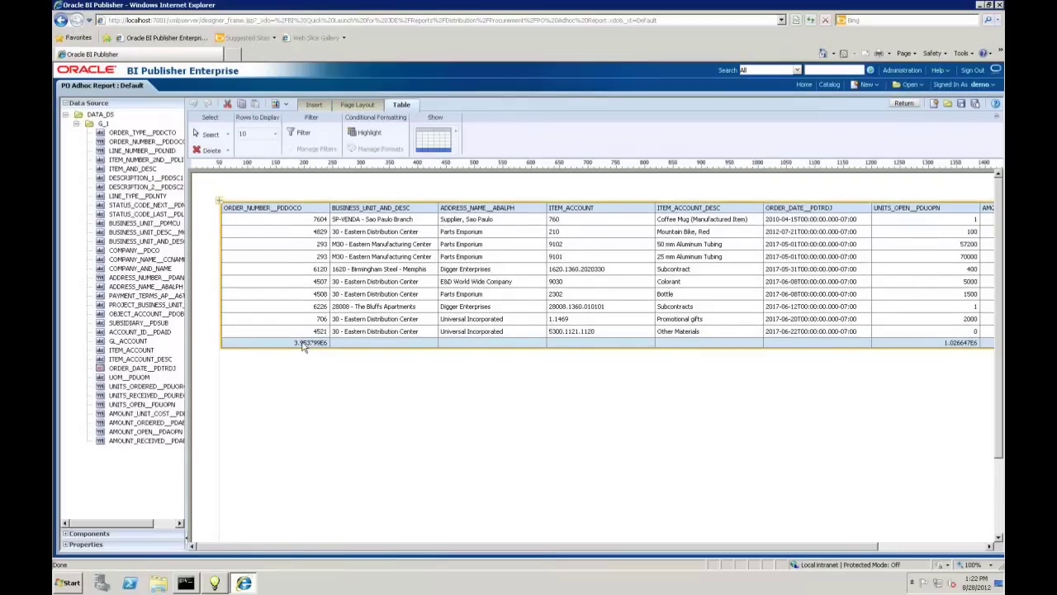
left_click(304, 346)
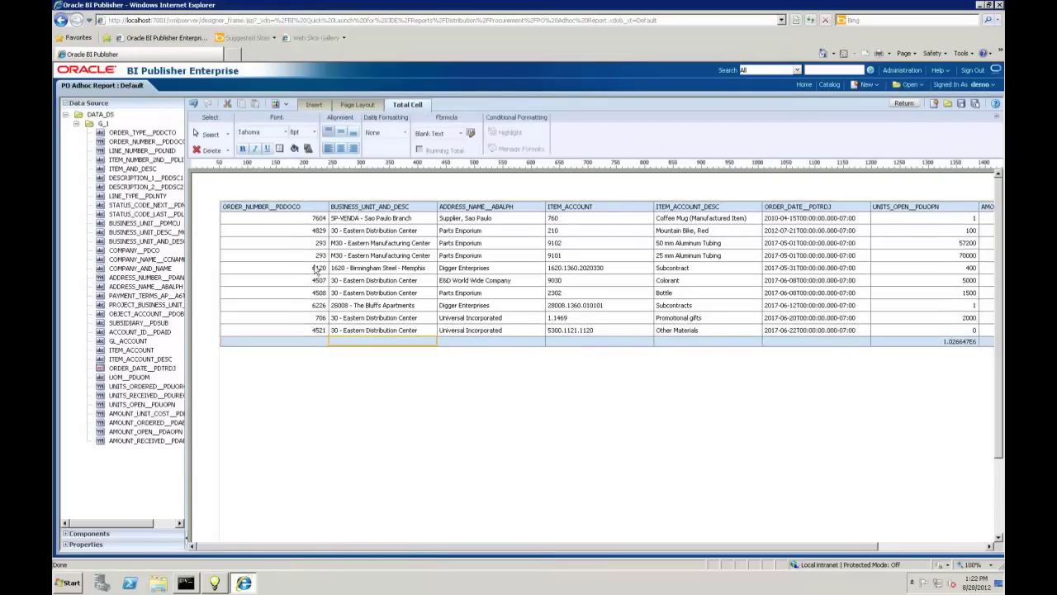
left_click(273, 211)
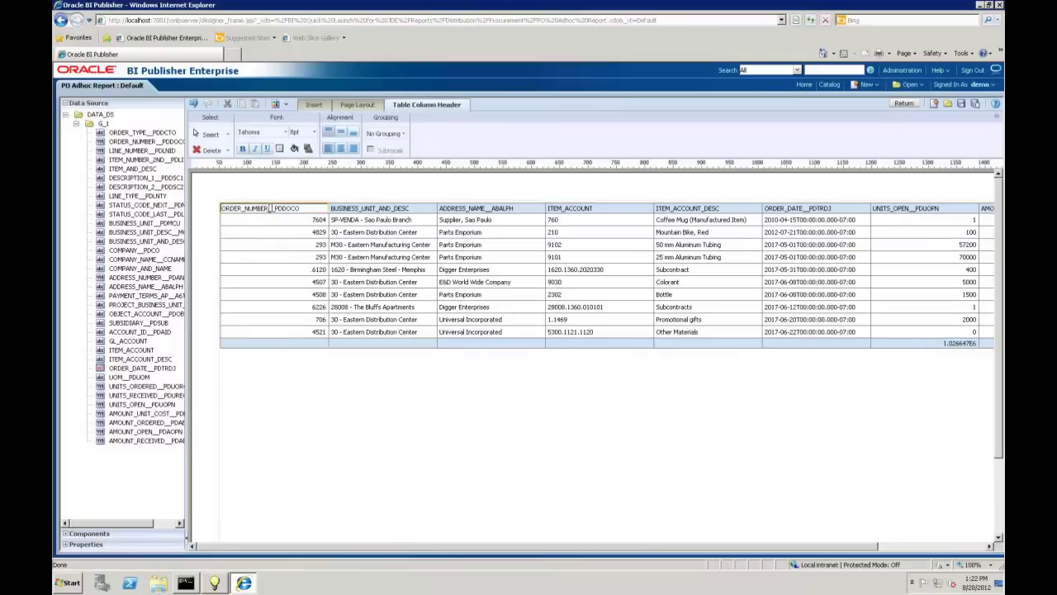
left_click_drag(271, 208, 311, 219)
key("BackSpace")
left_click(814, 212)
left_click(812, 213)
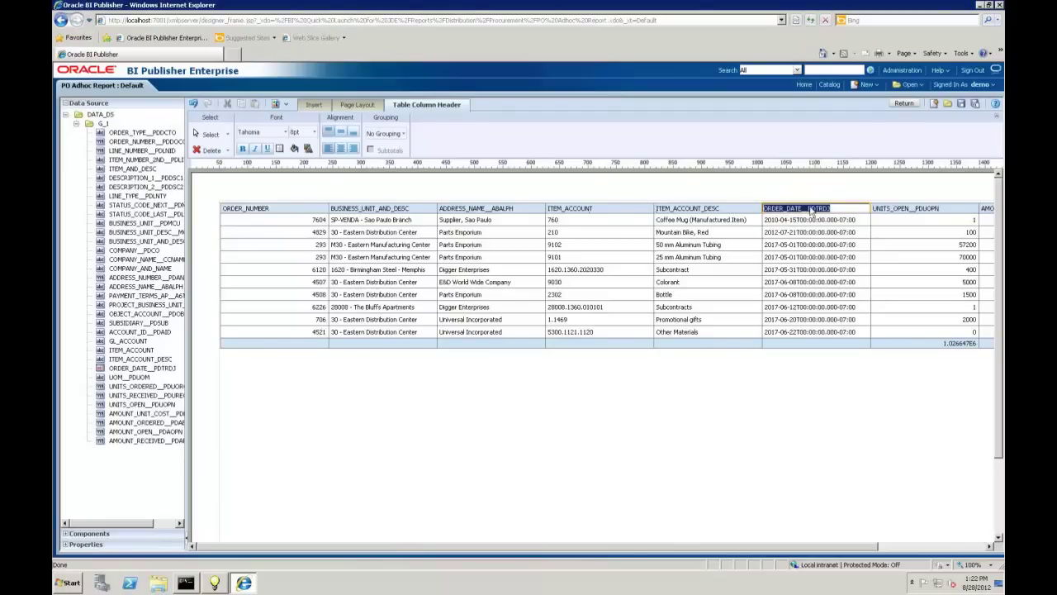
left_click_drag(802, 209, 859, 225)
key("Delete")
- Delete the _PDUOPN and _PDAOPN suffixes from the UNITS_OPEN and AMOUNT_OPEN headers
left_click(908, 209)
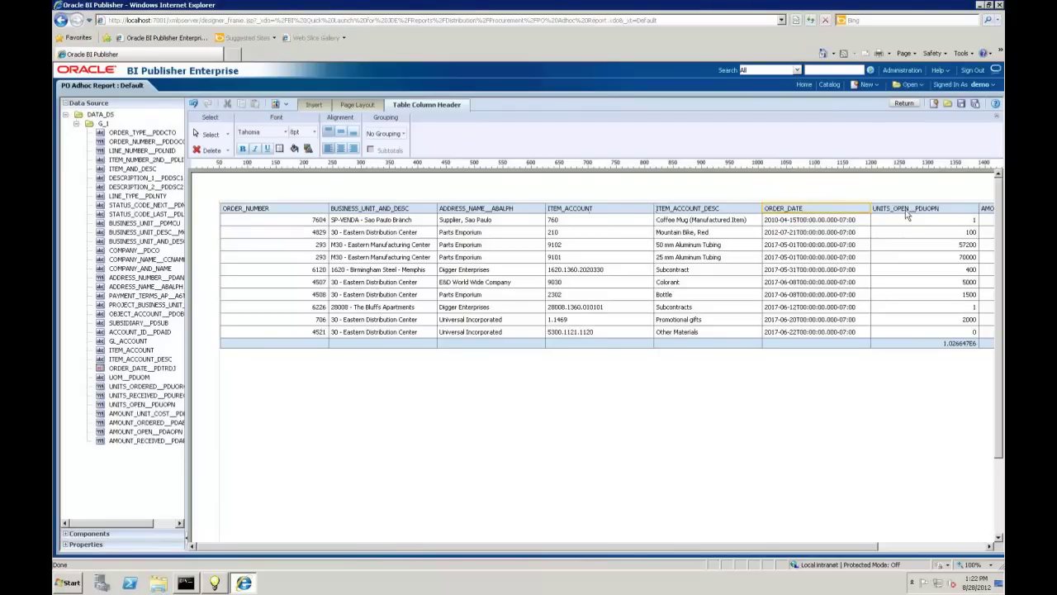
left_click(910, 209)
left_click(909, 211)
left_click_drag(909, 212, 942, 211)
key("Delete")
left_click(882, 361)
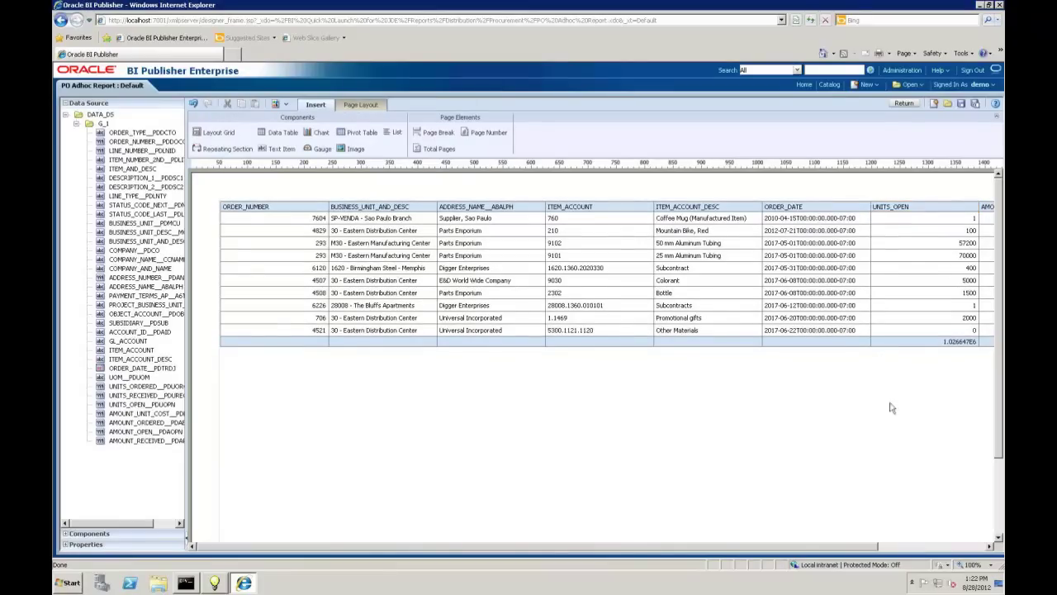
left_click(950, 547)
left_click(910, 209)
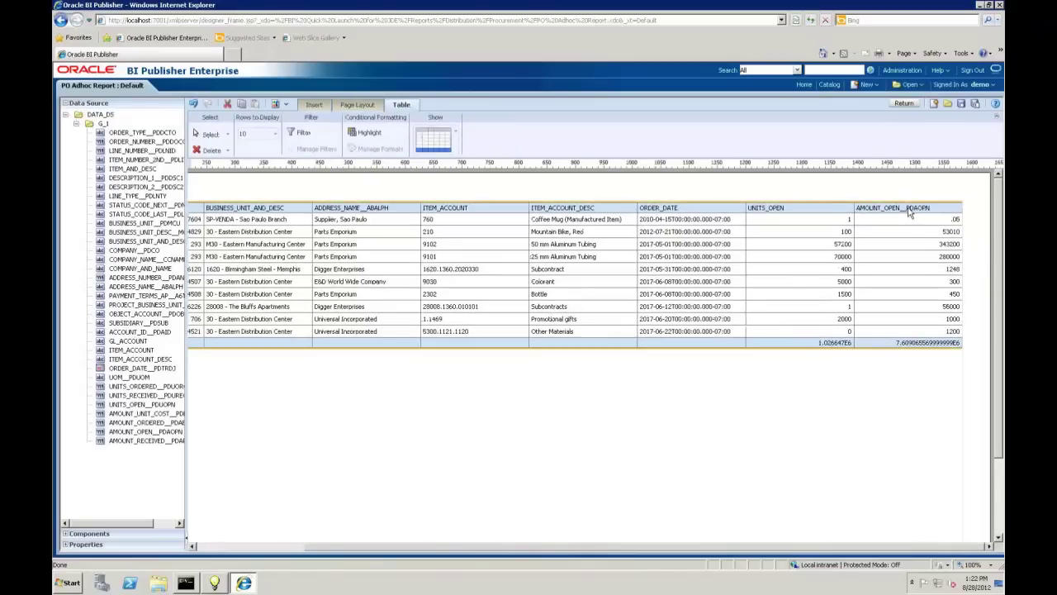
left_click(909, 208)
left_click(902, 209)
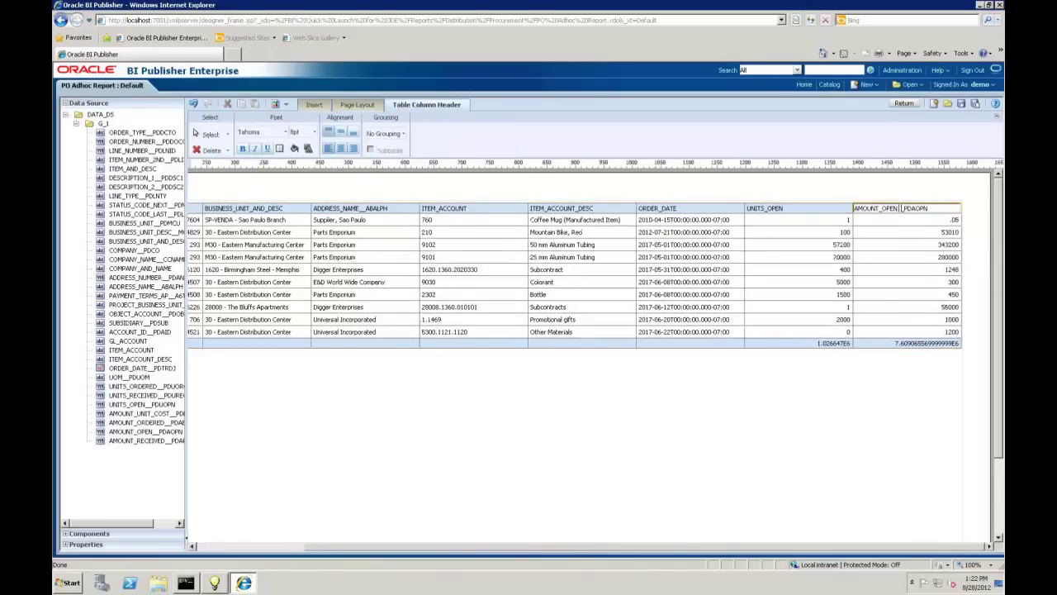
left_click_drag(899, 208, 946, 219)
key("Delete")
key("Return")
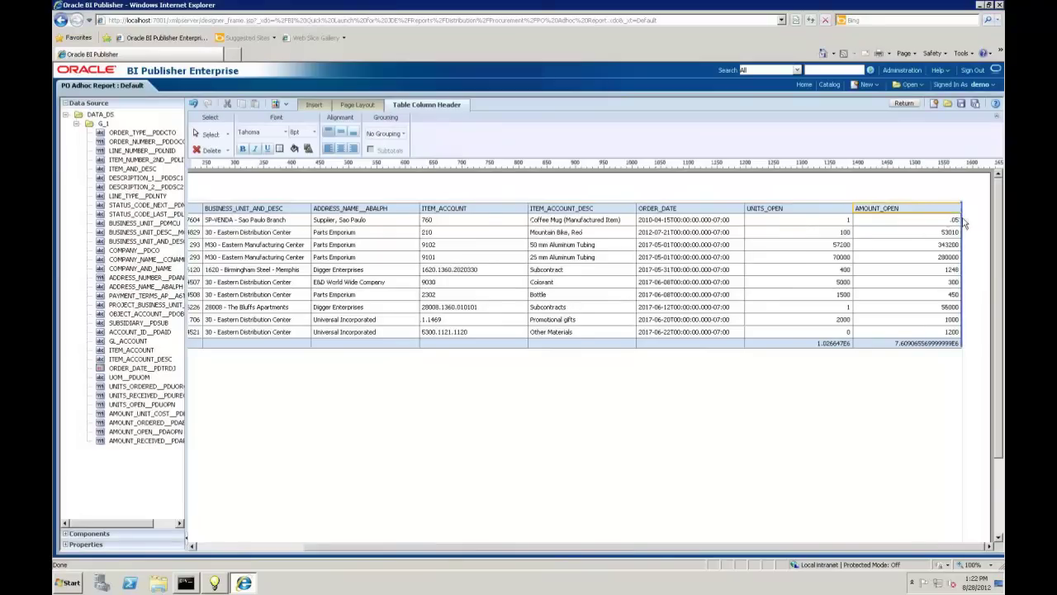
- Set the ORDER_NUMBER column's width to 100px in the Properties panel
left_click(221, 547)
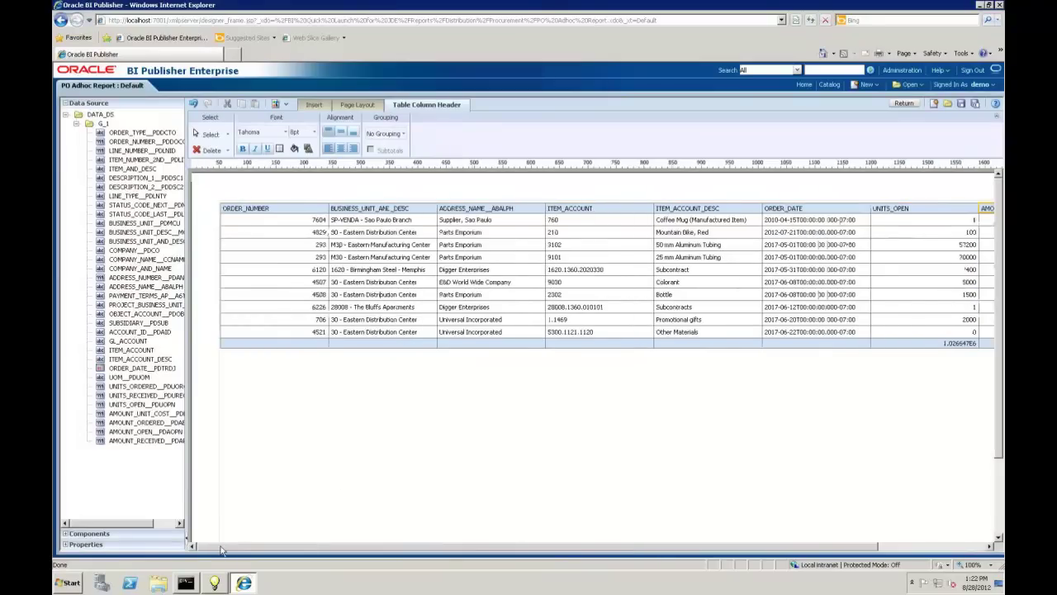
left_click(299, 275)
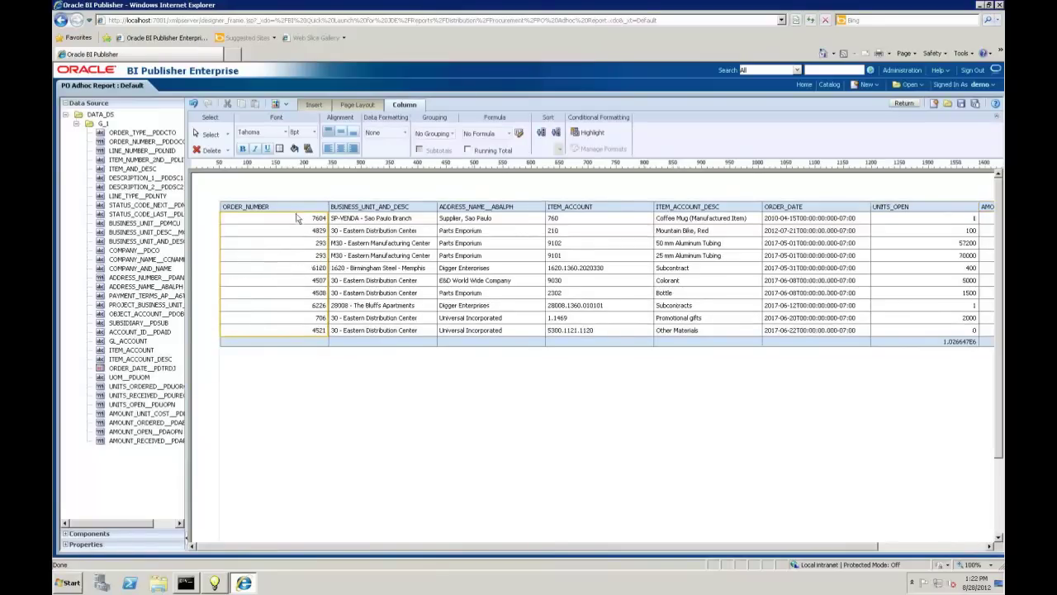
left_click(75, 544)
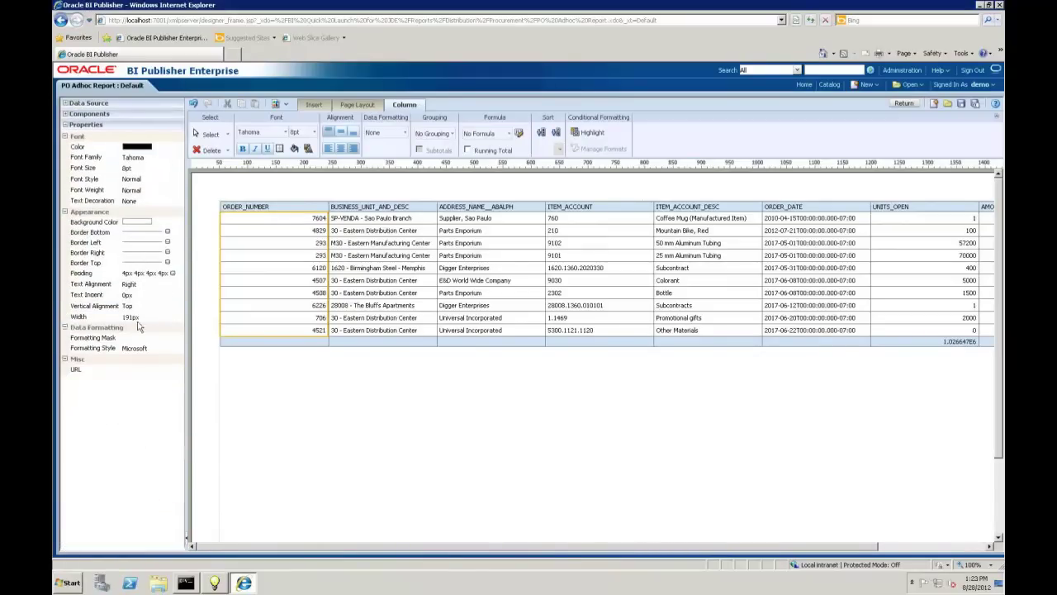
left_click(133, 317)
type("100")
key("Return")
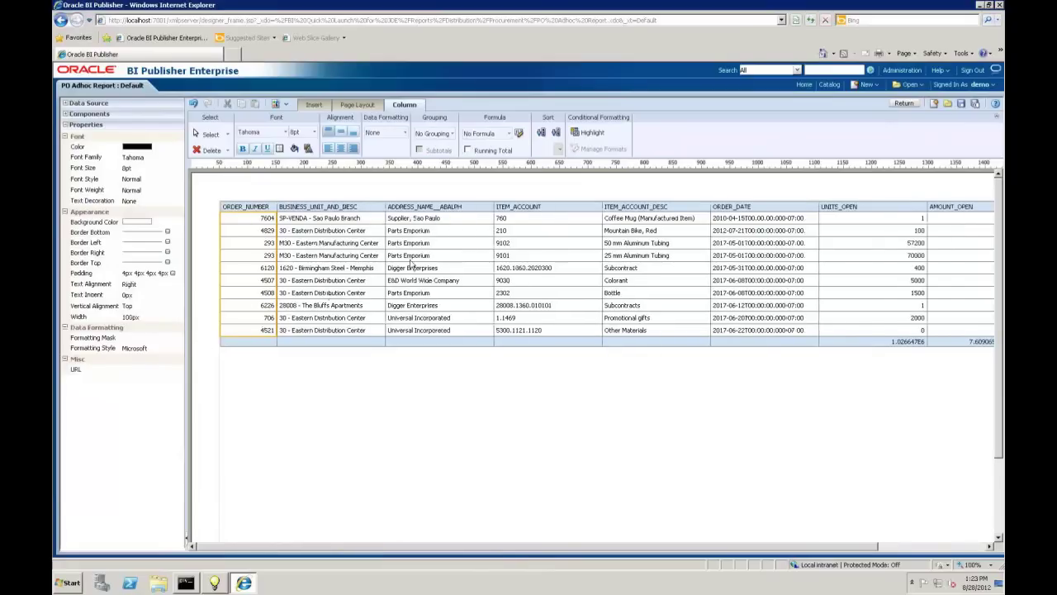
- Format ORDER_DATE as a short date and set its width to 100px
left_click(762, 244)
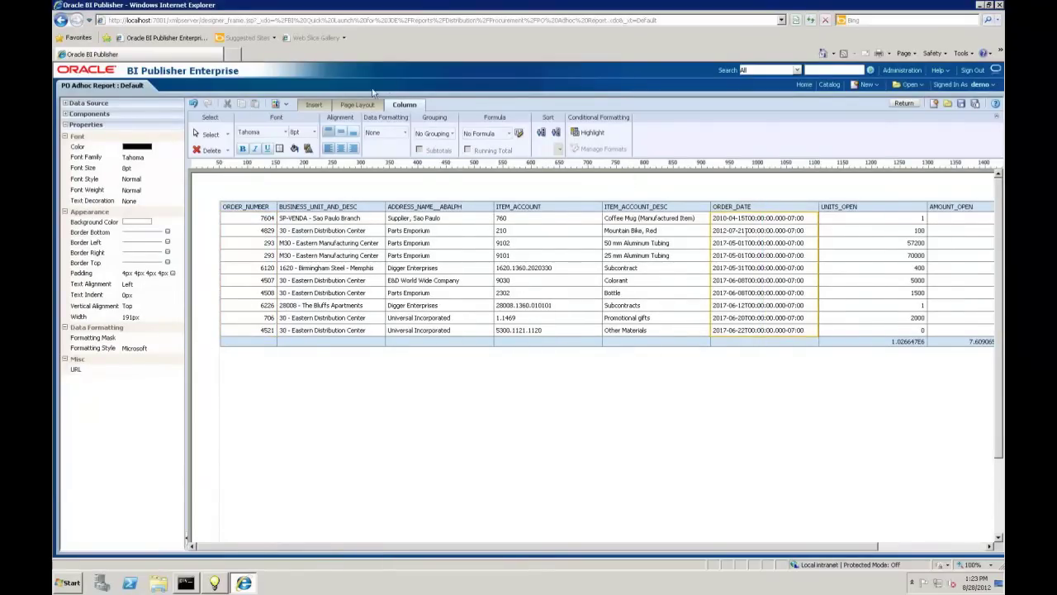
left_click(399, 132)
left_click(392, 219)
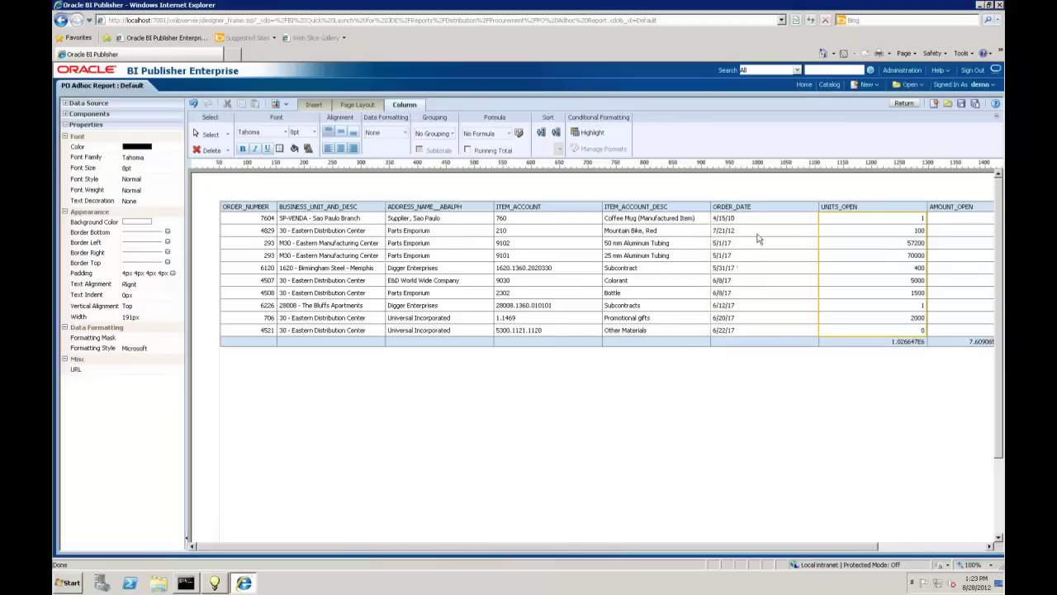
left_click(129, 317)
type("100")
key("Return")
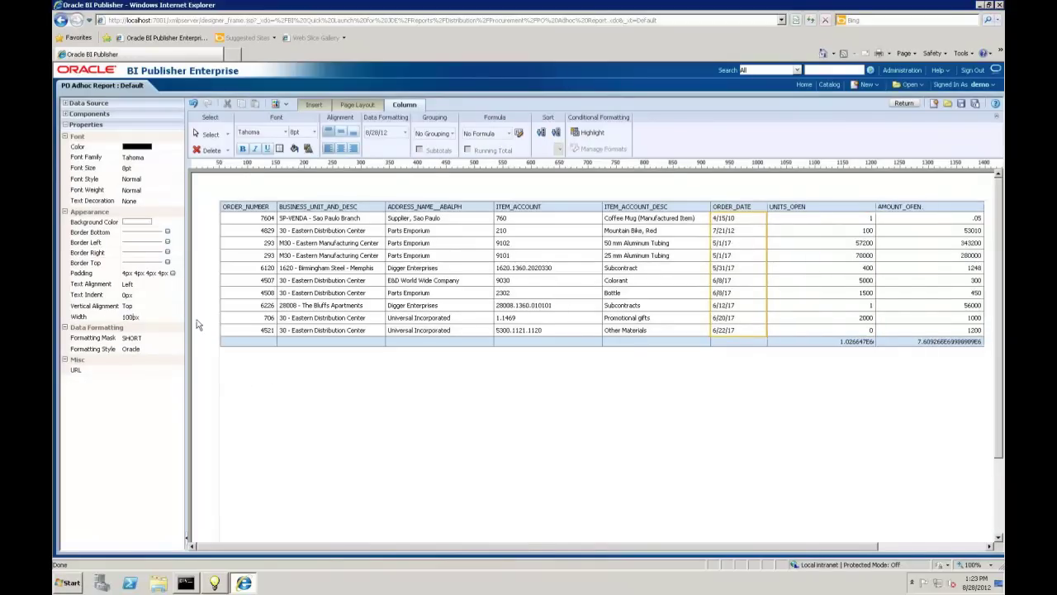
- Format UNITS_OPEN and its total as Number with no decimals
left_click(795, 259)
left_click(402, 133)
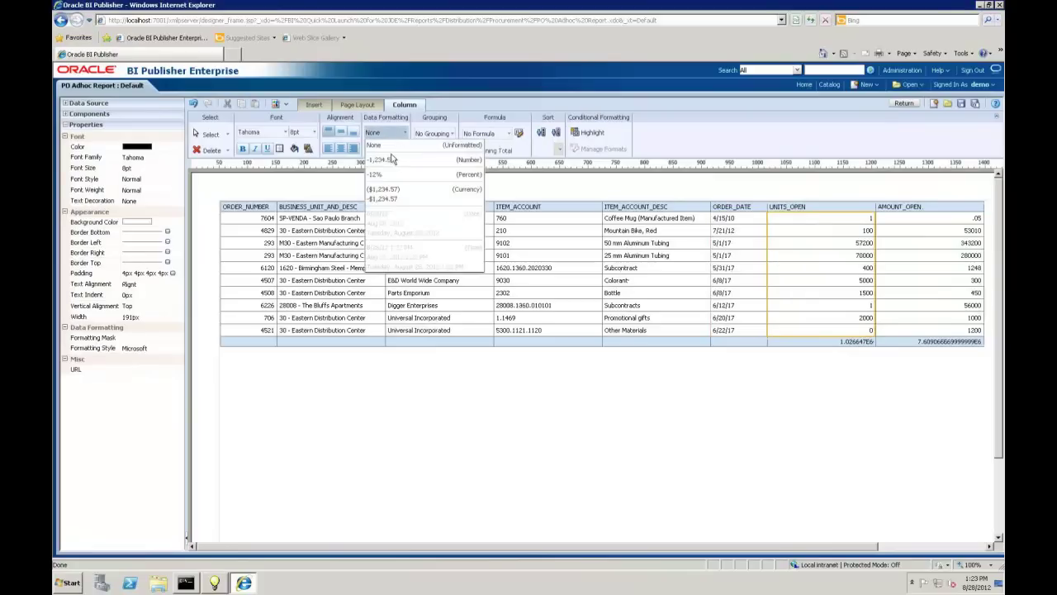
left_click(394, 160)
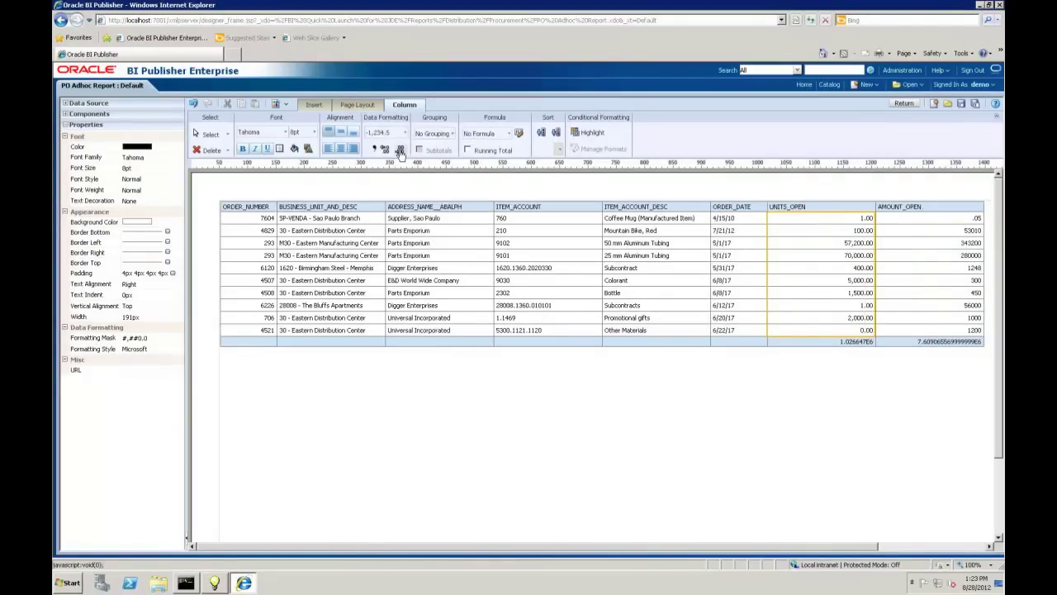
left_click(400, 152)
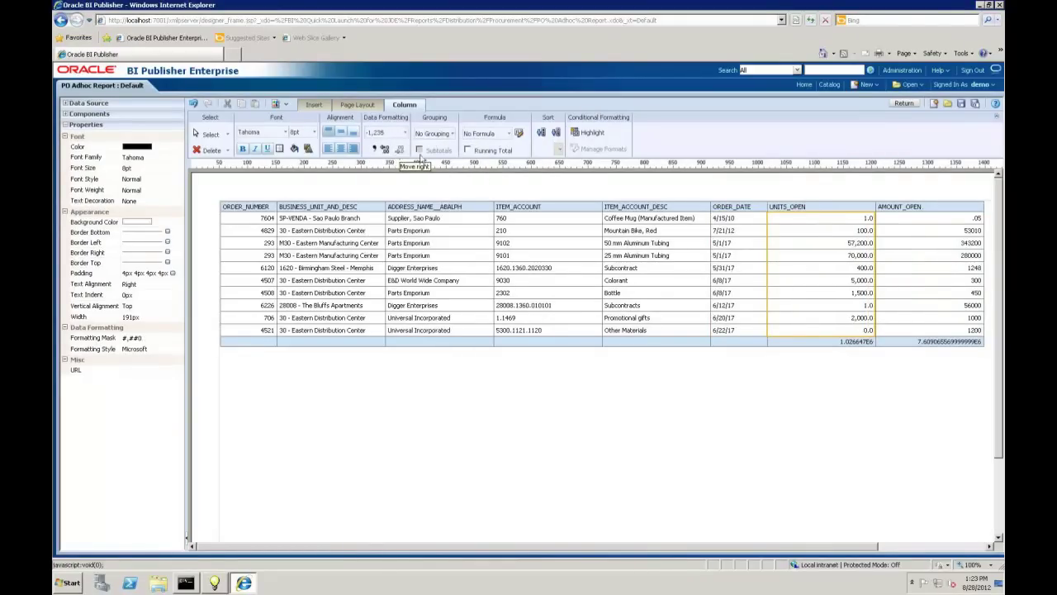
left_click(806, 341)
left_click(387, 134)
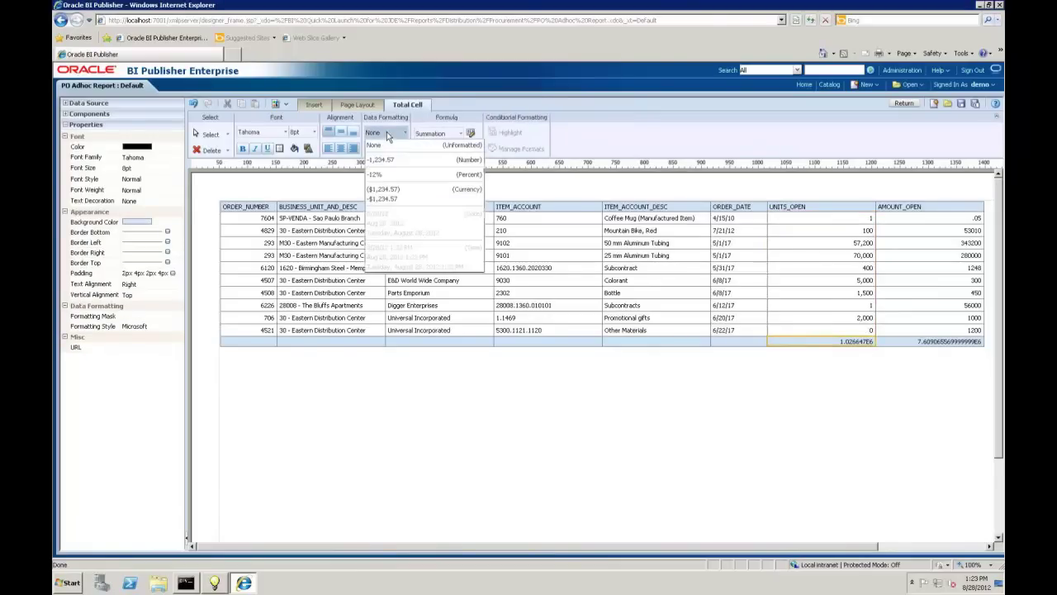
left_click(381, 160)
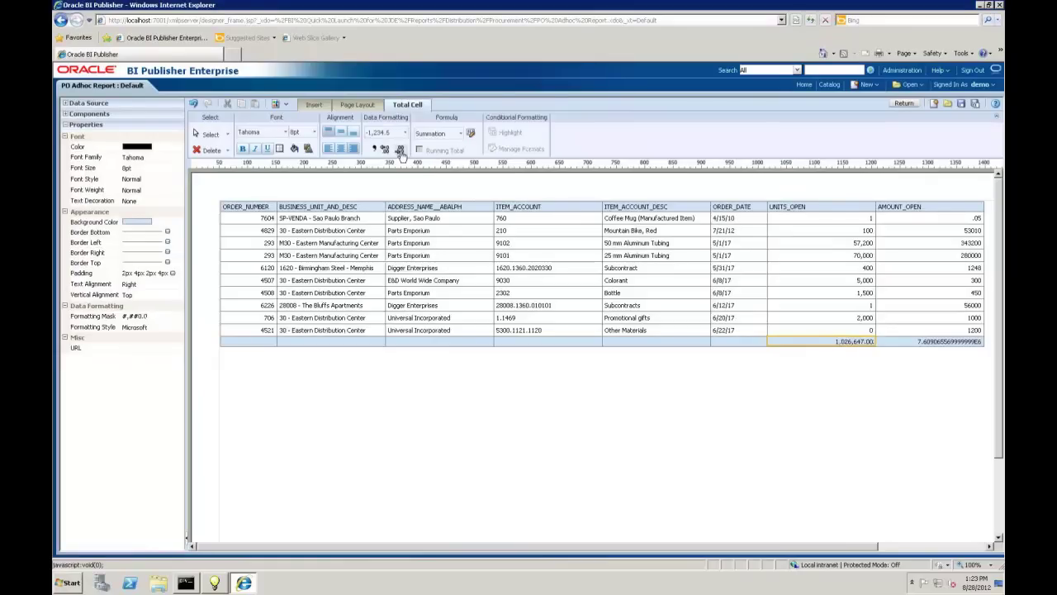
left_click(400, 156)
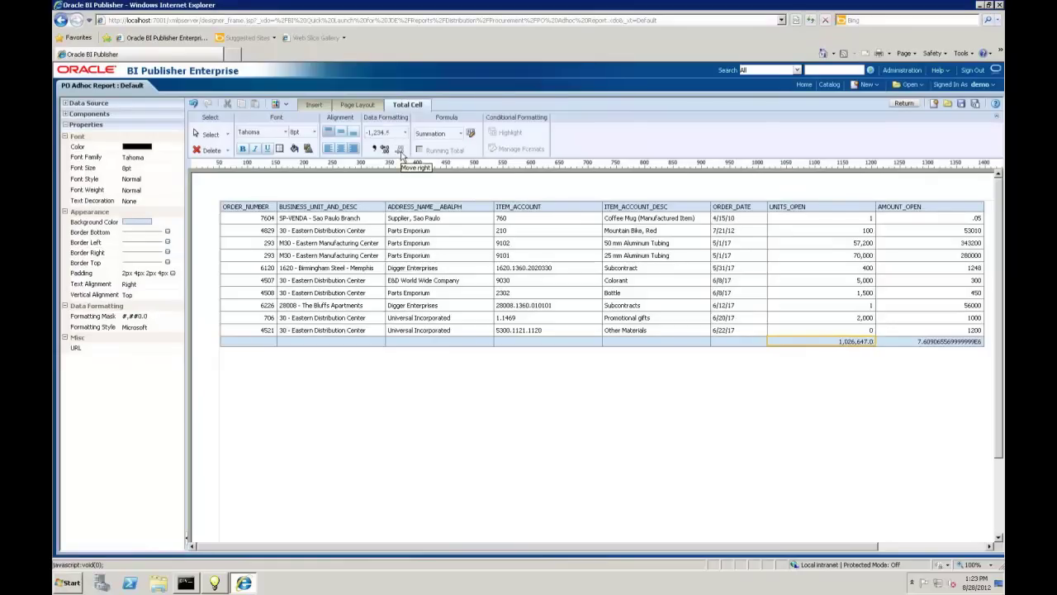
- Format AMOUNT_OPEN and its total as Currency
left_click(919, 265)
left_click(404, 133)
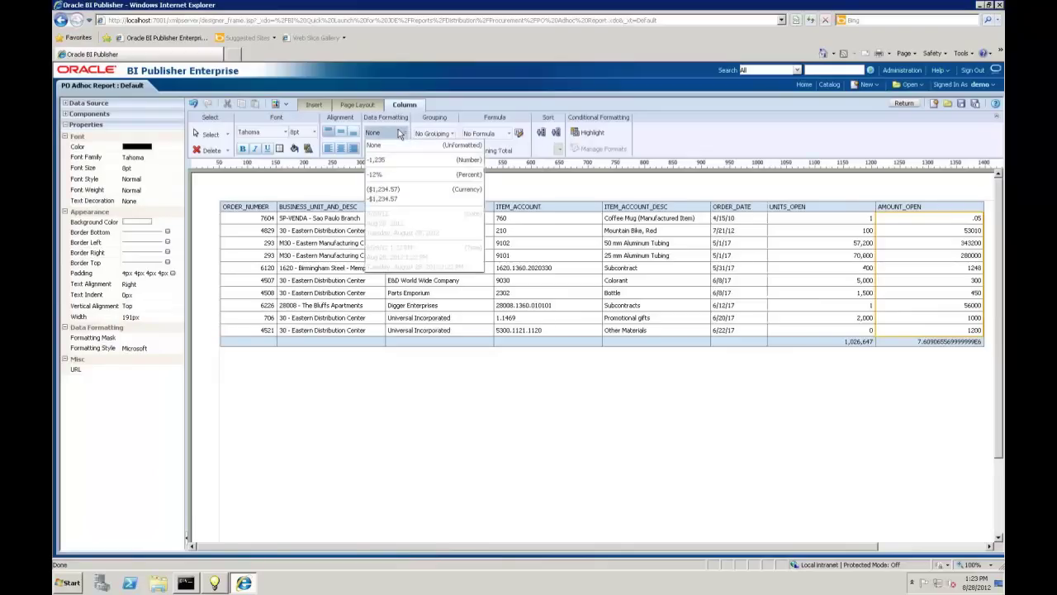
left_click(395, 194)
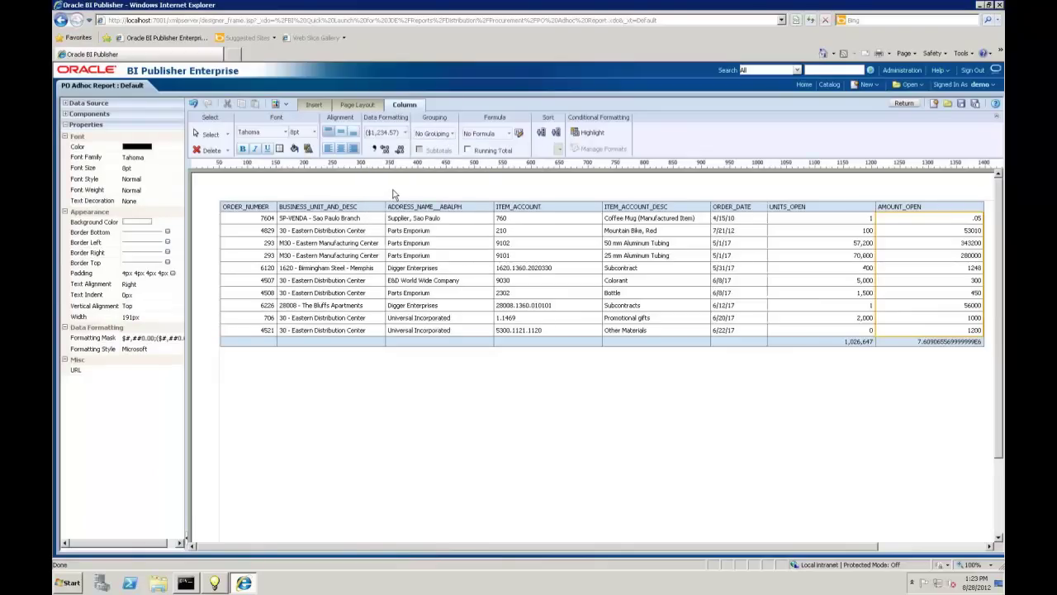
left_click(924, 341)
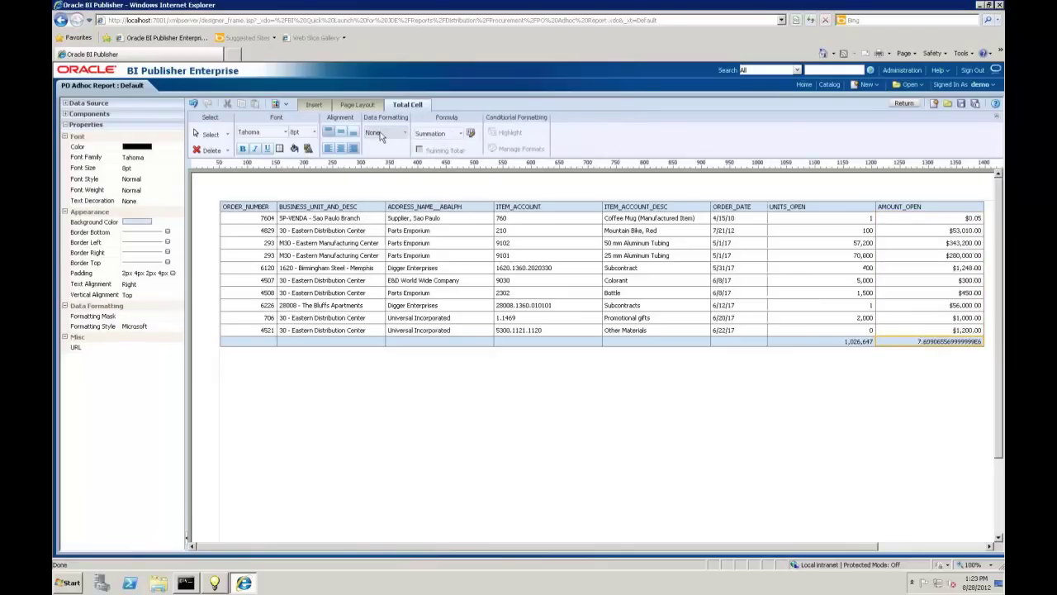
left_click(381, 135)
left_click(388, 194)
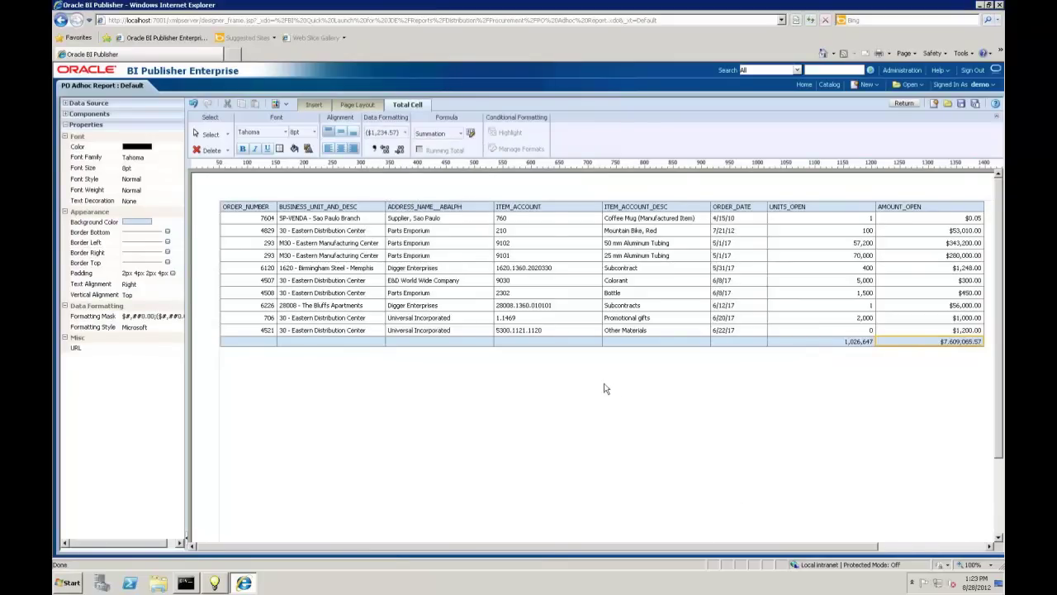
left_click(358, 392)
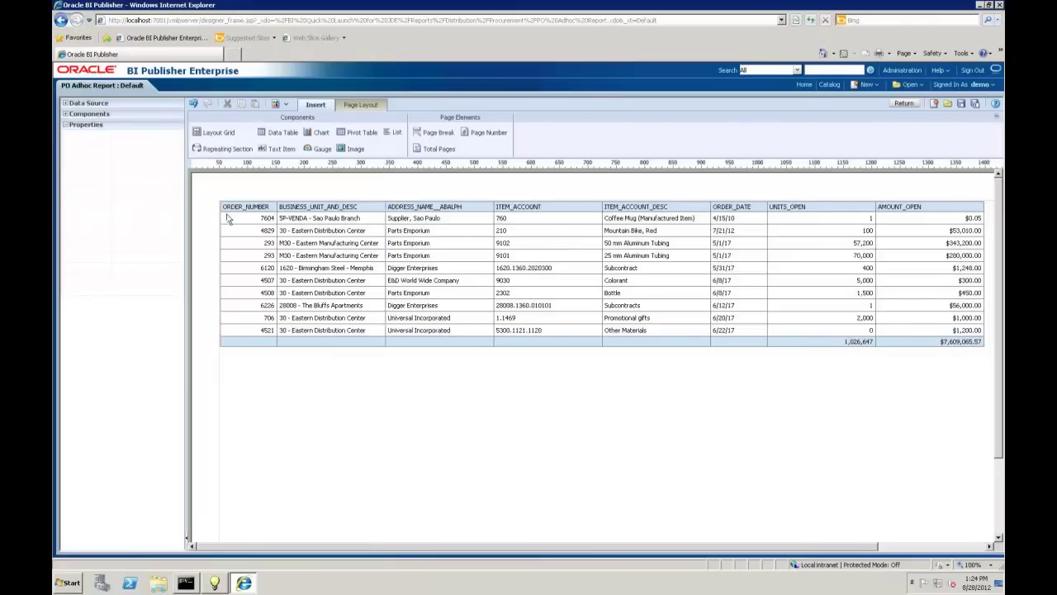
- Insert a 2-row, 2-column layout grid and join its two bottom cells
left_click(213, 134)
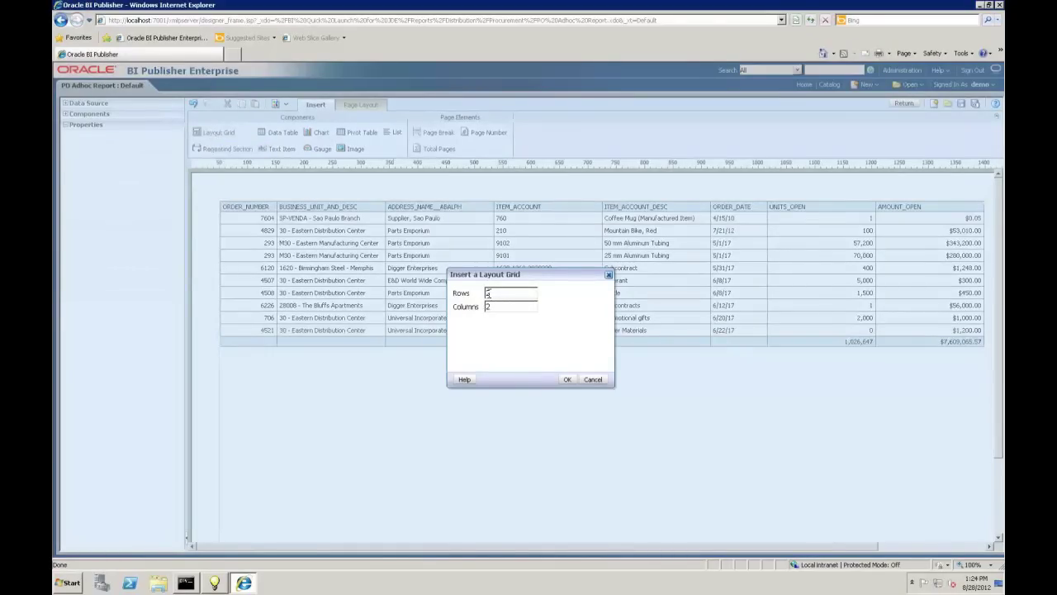
left_click(566, 379)
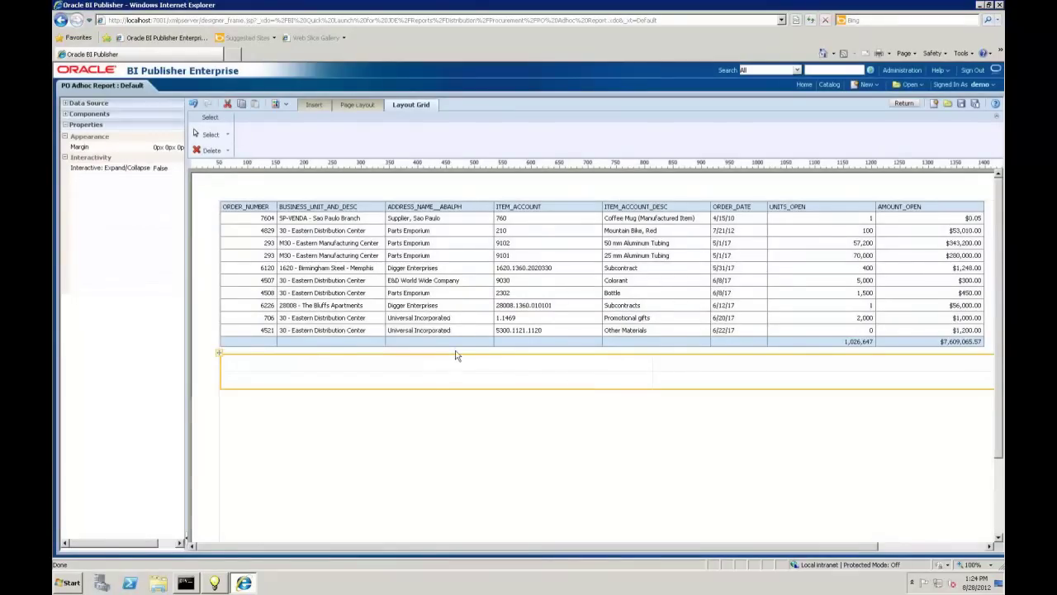
left_click(417, 372)
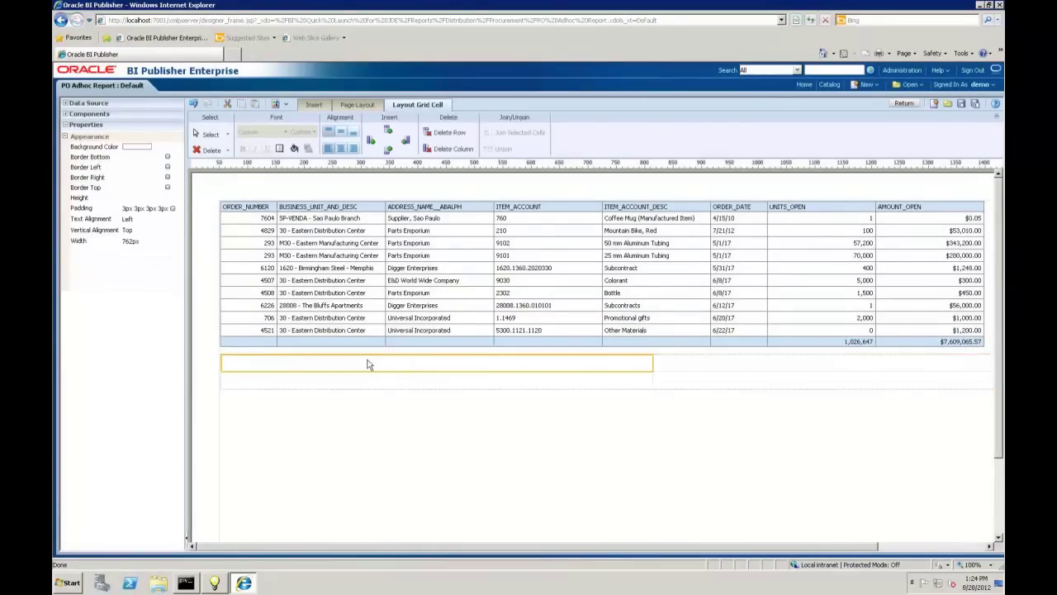
left_click(701, 369)
left_click(487, 369)
left_click(584, 386)
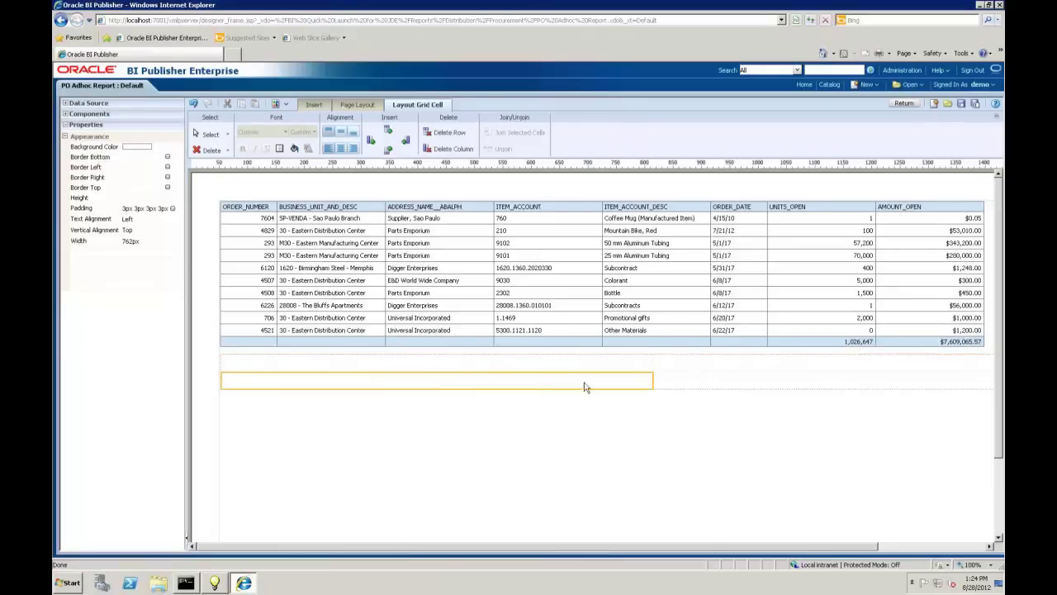
left_click(681, 386, "ctrl")
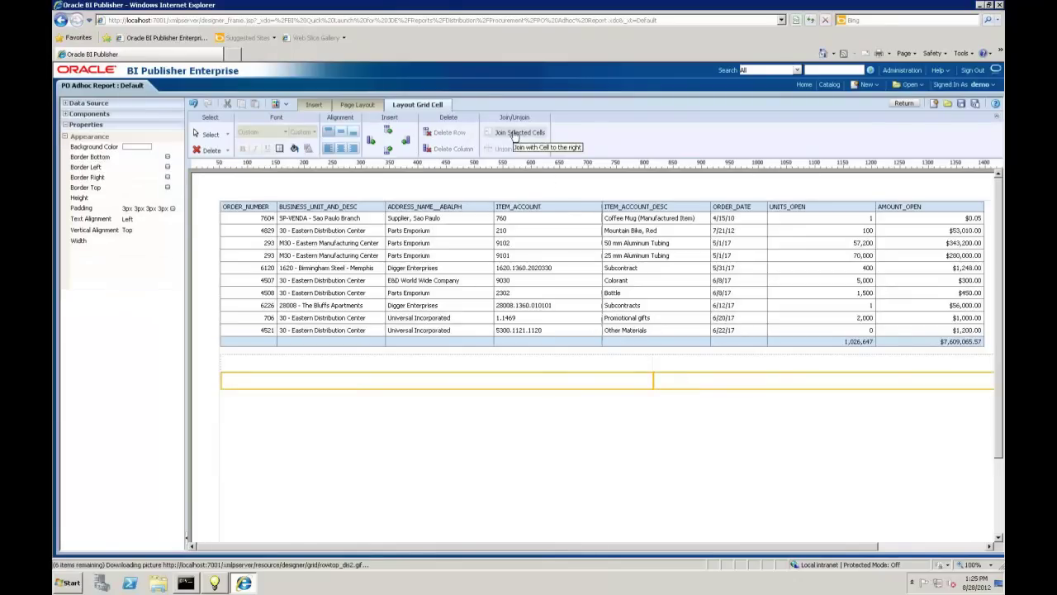
left_click(515, 136)
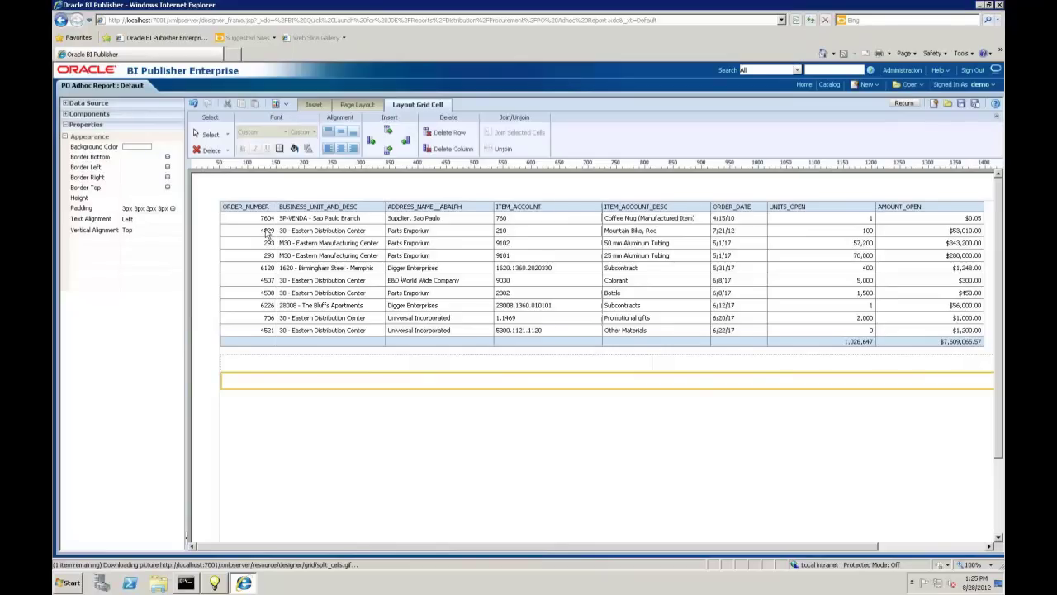
- Move the data table into the grid's merged bottom row
left_click(239, 233)
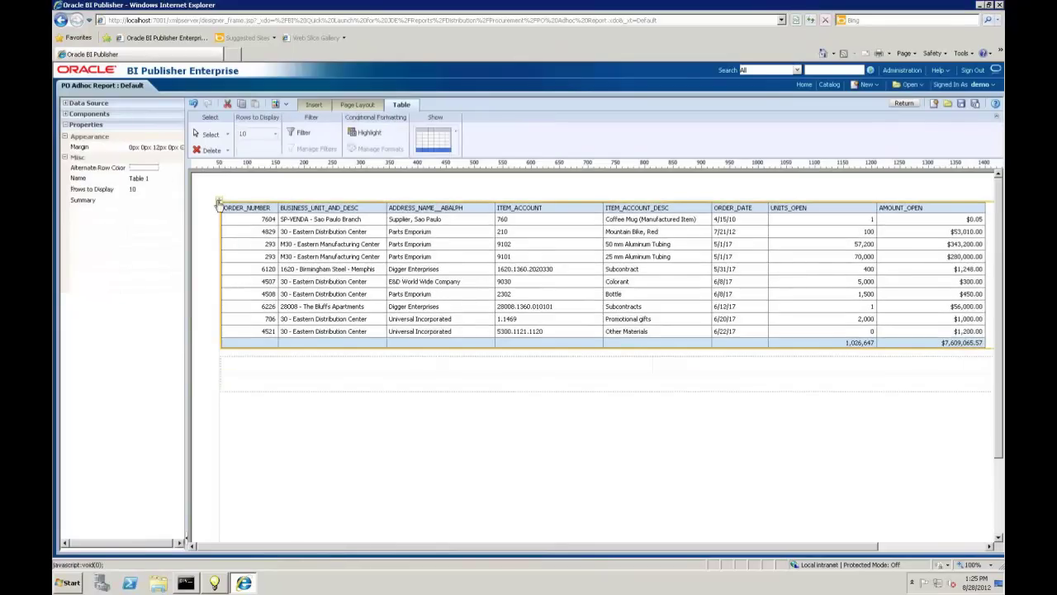
left_click(217, 202)
left_click(219, 203)
left_click_drag(217, 199, 249, 386)
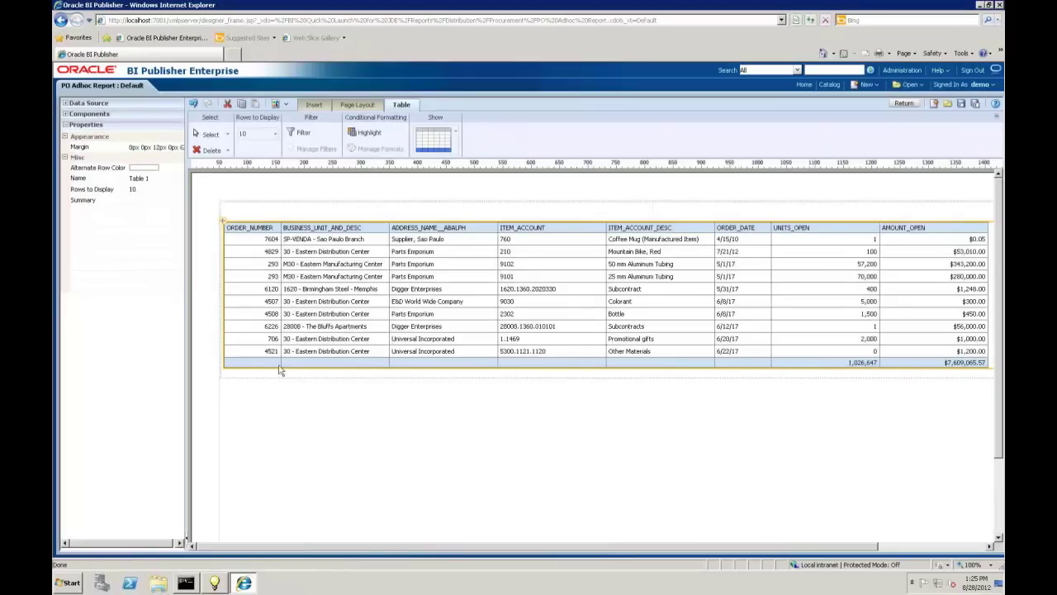
left_click(261, 216)
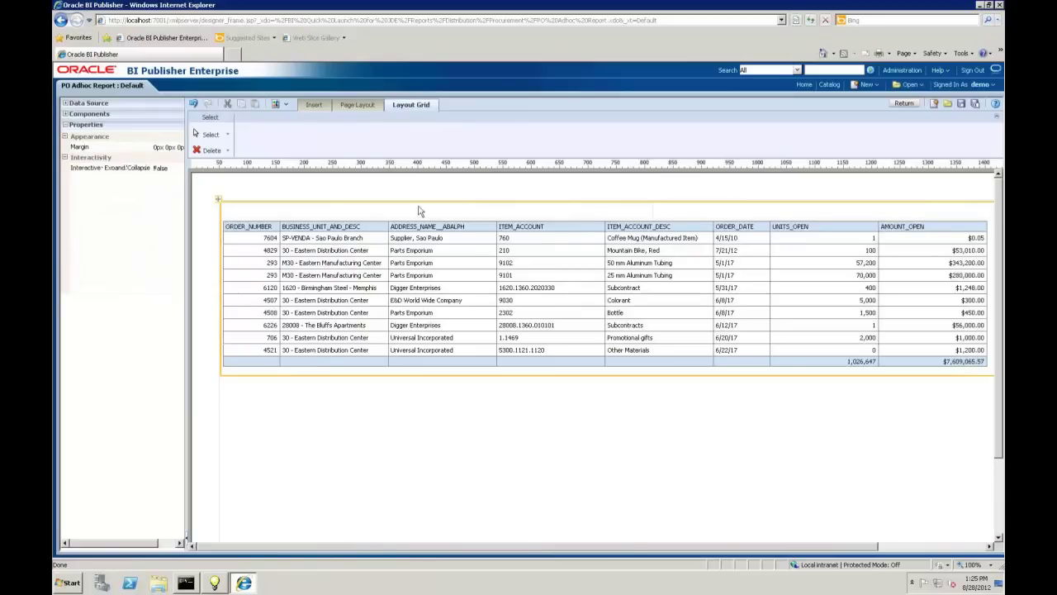
left_click(311, 213)
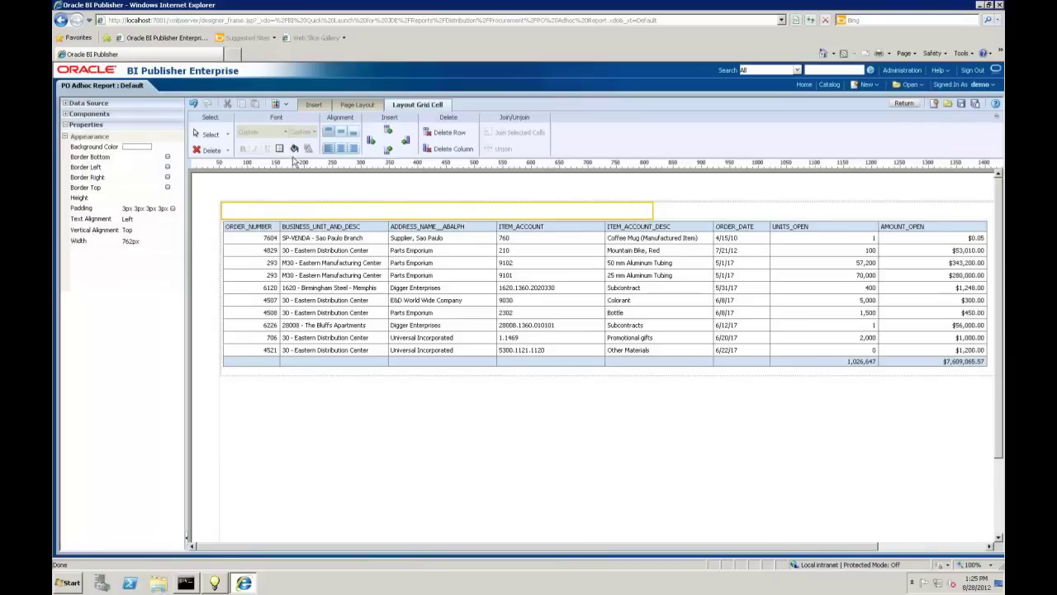
- Insert a pie chart into the upper-left cell above the table
left_click(315, 105)
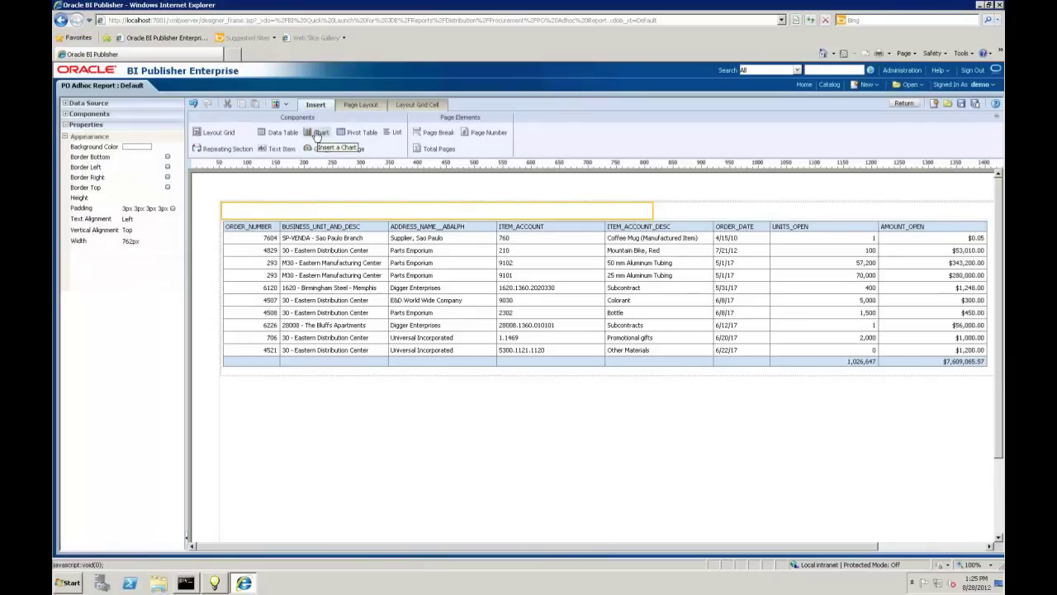
left_click(318, 132)
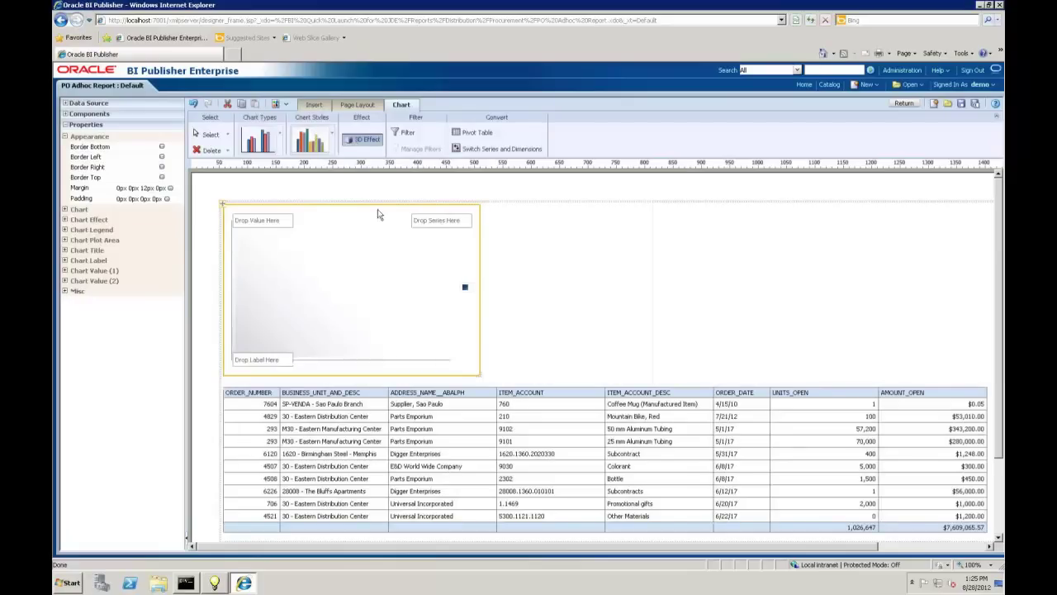
left_click(257, 142)
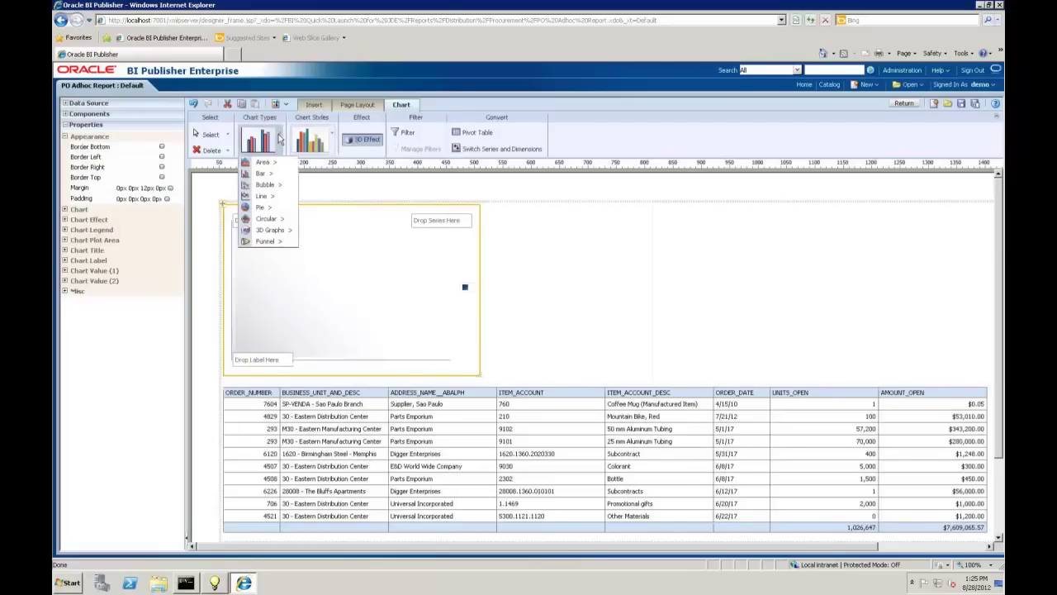
mouse_move(261, 207)
left_click(329, 229)
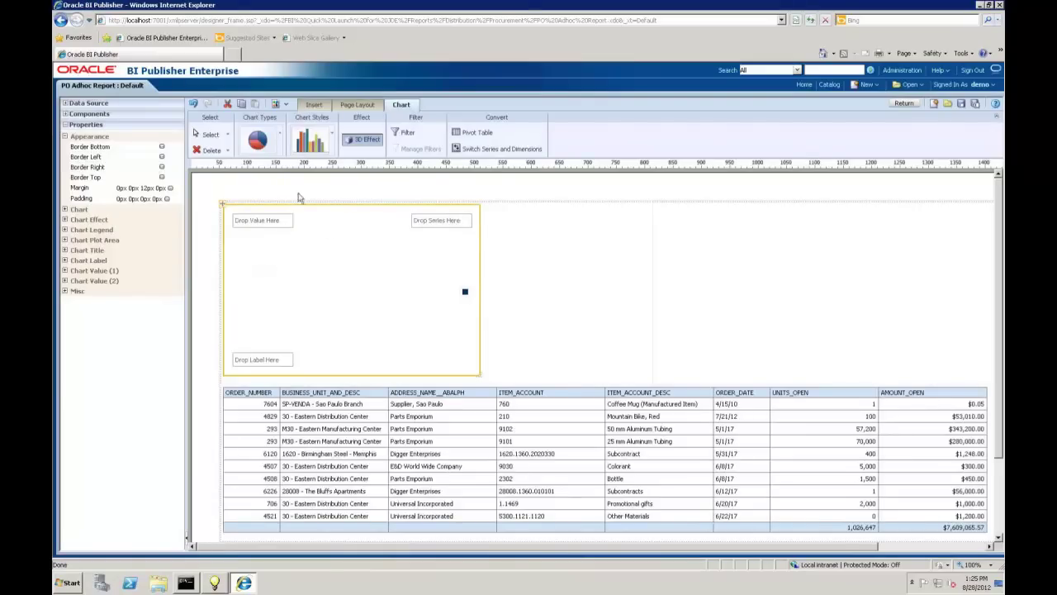
- Use AMOUNT_OPEN__PDAOPN as pie values and ADDRESS_NAME__ABALPH as slices, then widen the chart so the legend fits
left_click(68, 104)
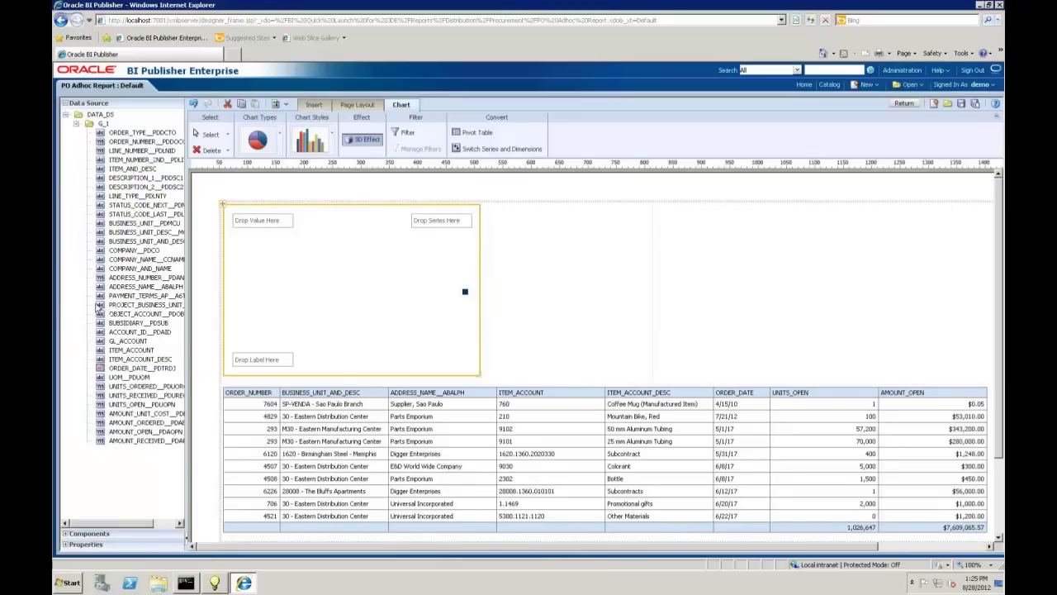
left_click_drag(188, 264, 217, 264)
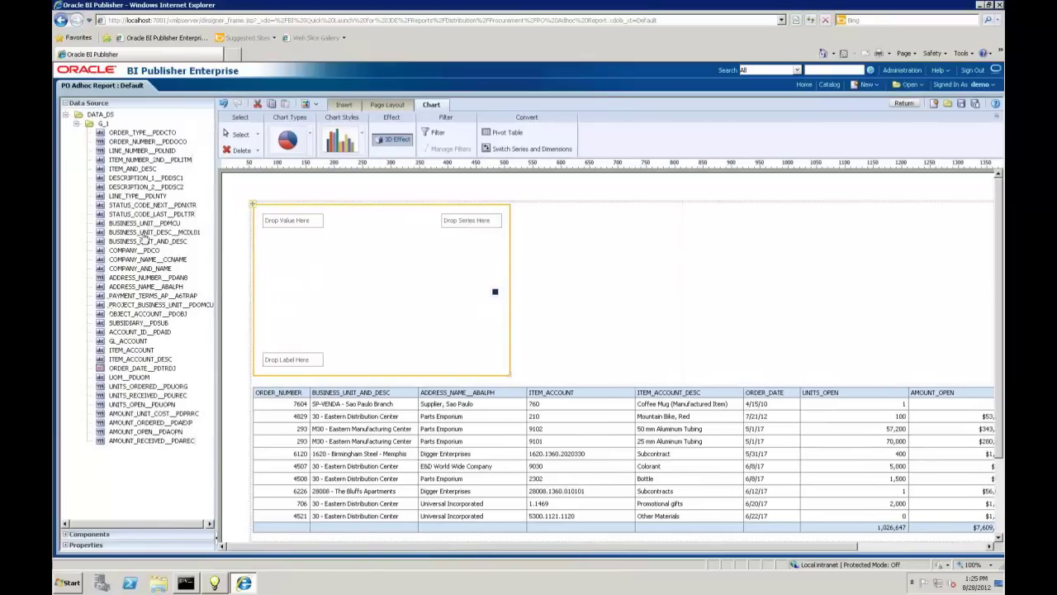
mouse_move(144, 238)
left_mouse_down()
mouse_move(488, 498)
mouse_move(551, 422)
mouse_move(520, 421)
left_mouse_up()
left_click(145, 431)
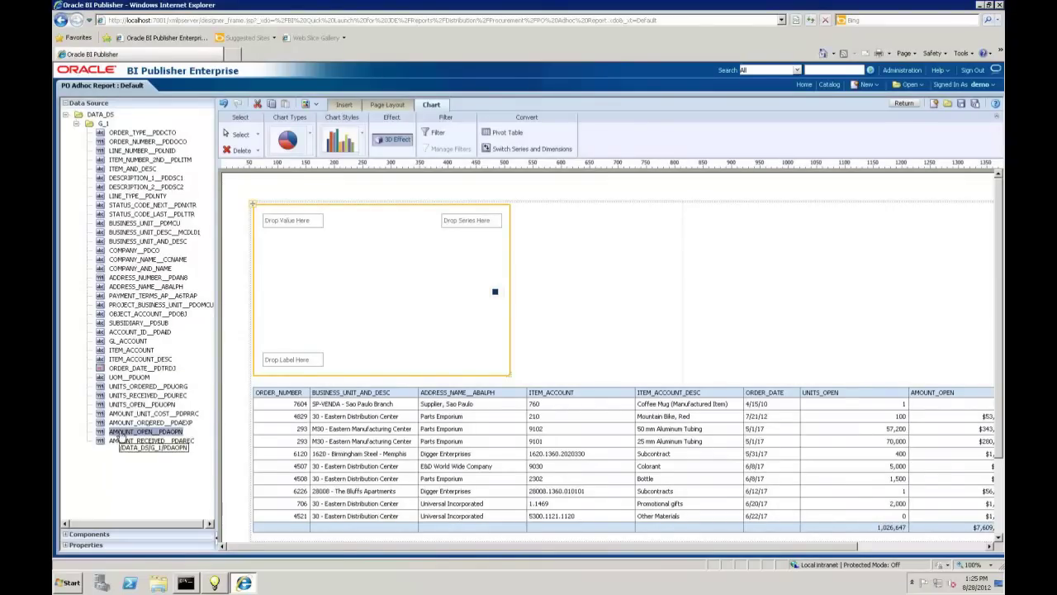
left_click_drag(120, 437, 291, 224)
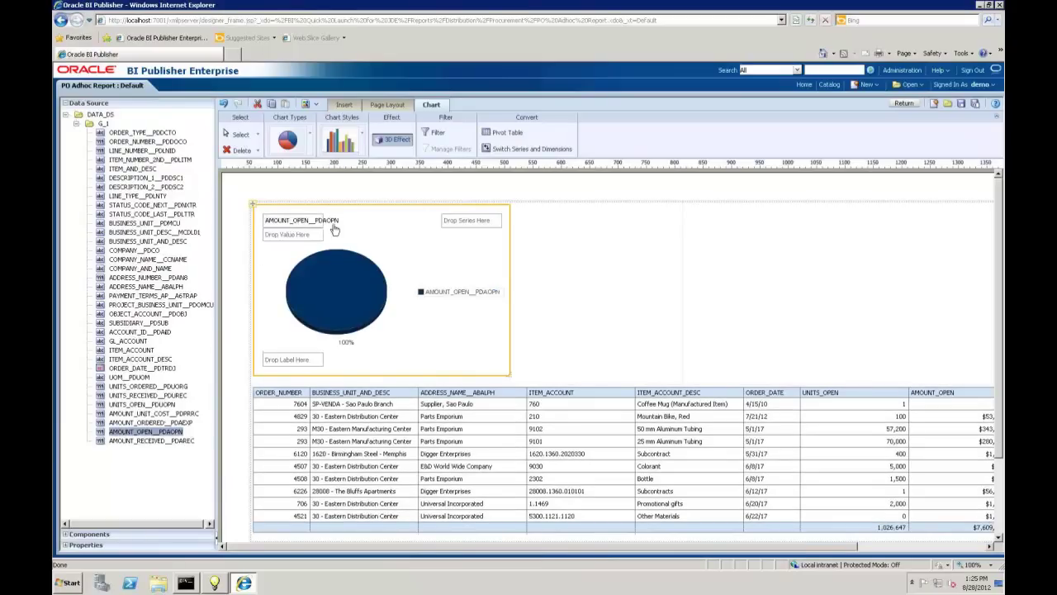
left_click(142, 288)
left_click_drag(118, 291, 465, 225)
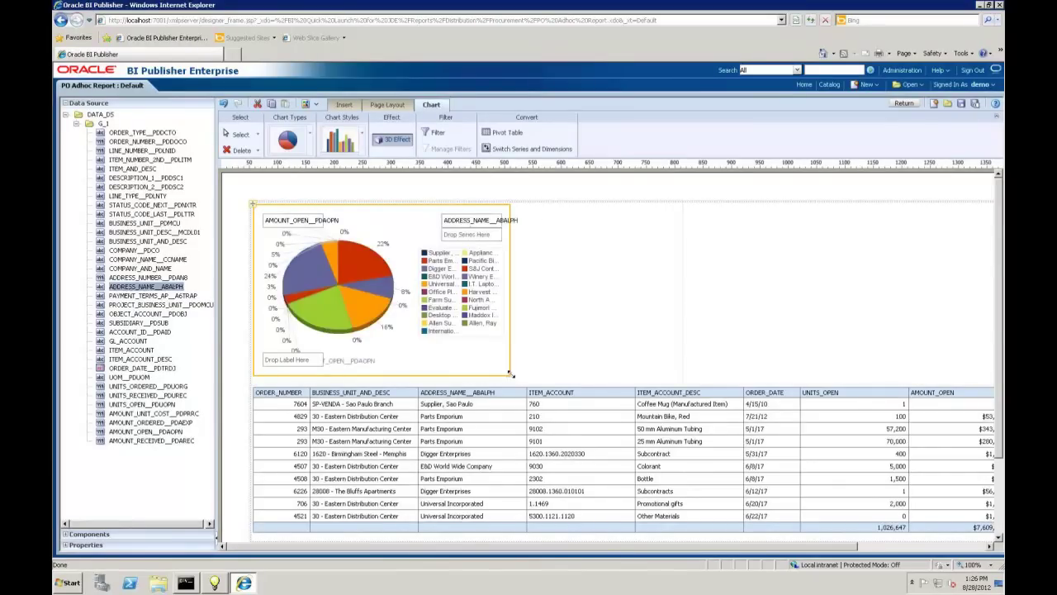
left_click_drag(516, 374, 671, 371)
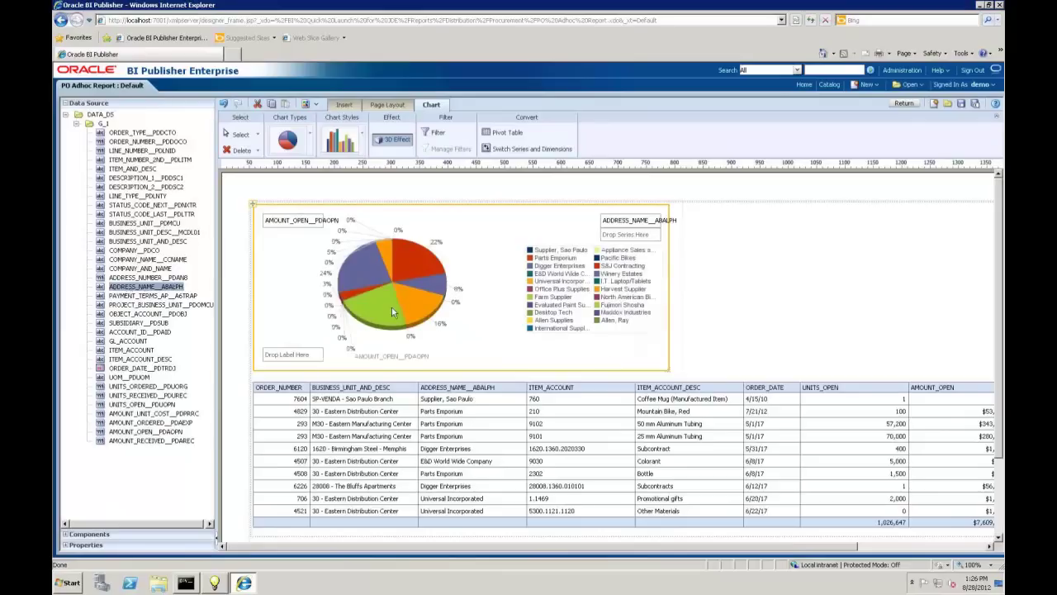
left_click(736, 271)
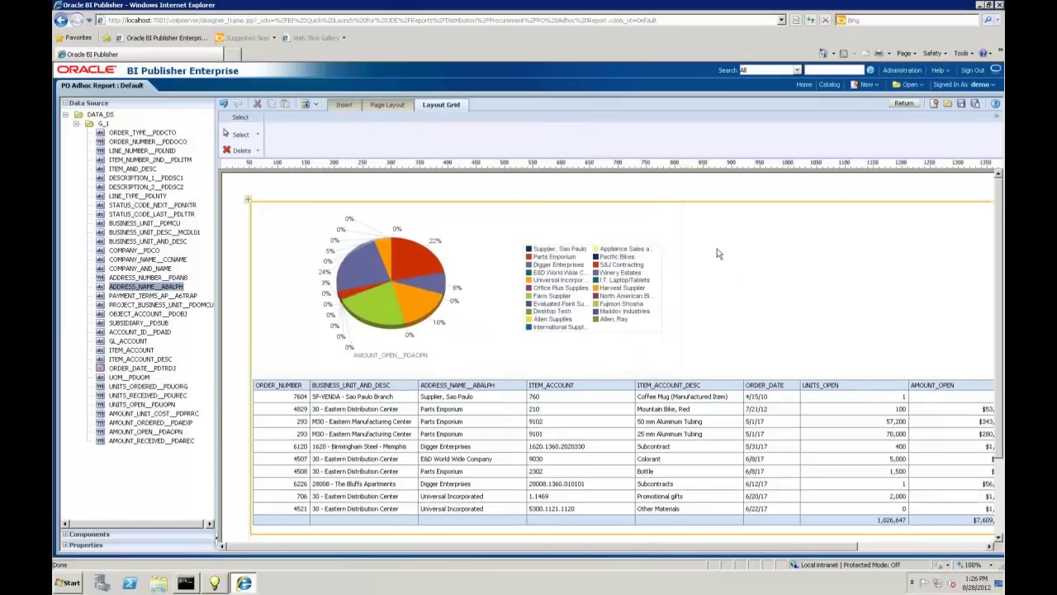
left_click(719, 253)
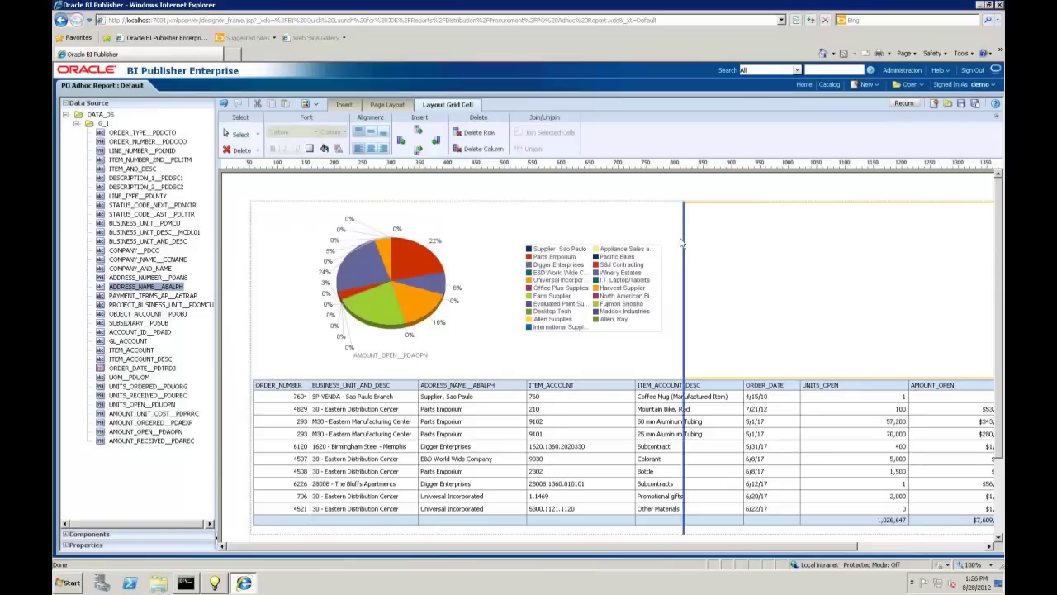
- Insert a chart in the upper-right cell, with AMOUNT_OPEN__PDAOPN as values and BUSINESS_UNIT_AND_DESC as series
left_click(345, 106)
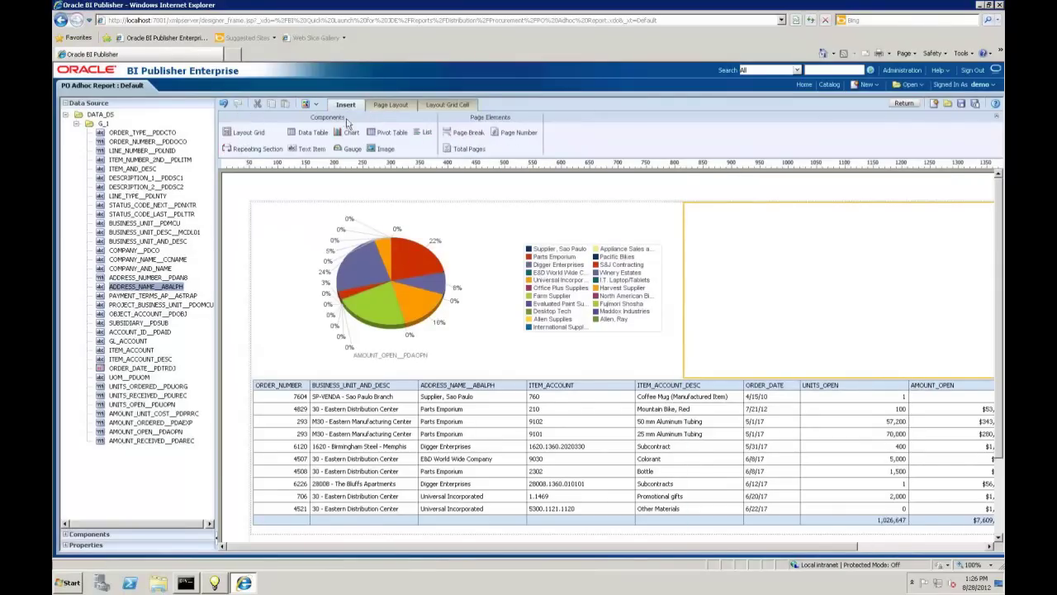
left_click(352, 133)
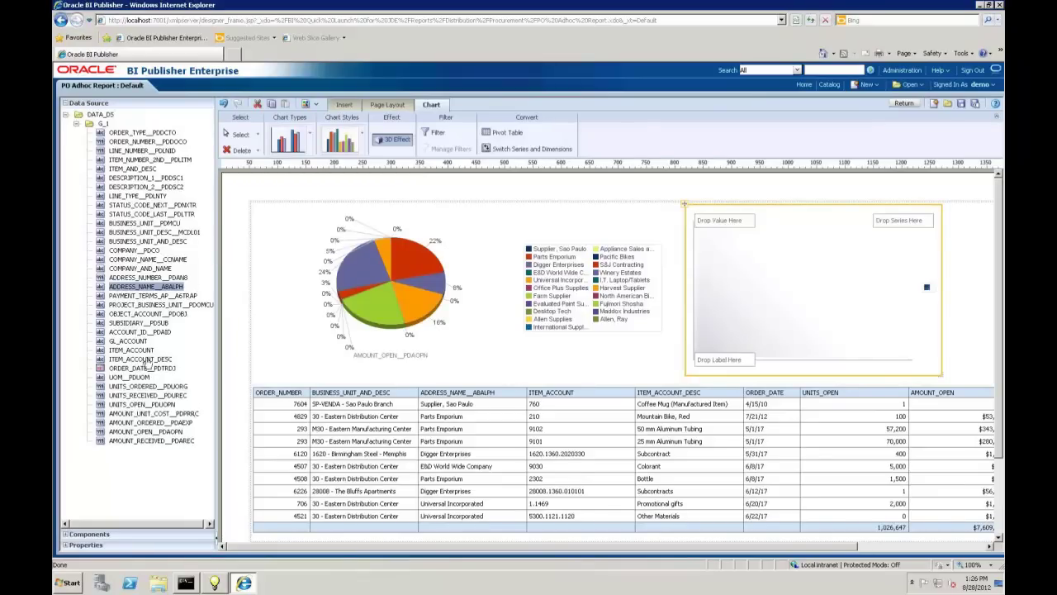
left_click(144, 431)
left_click_drag(325, 435, 729, 221)
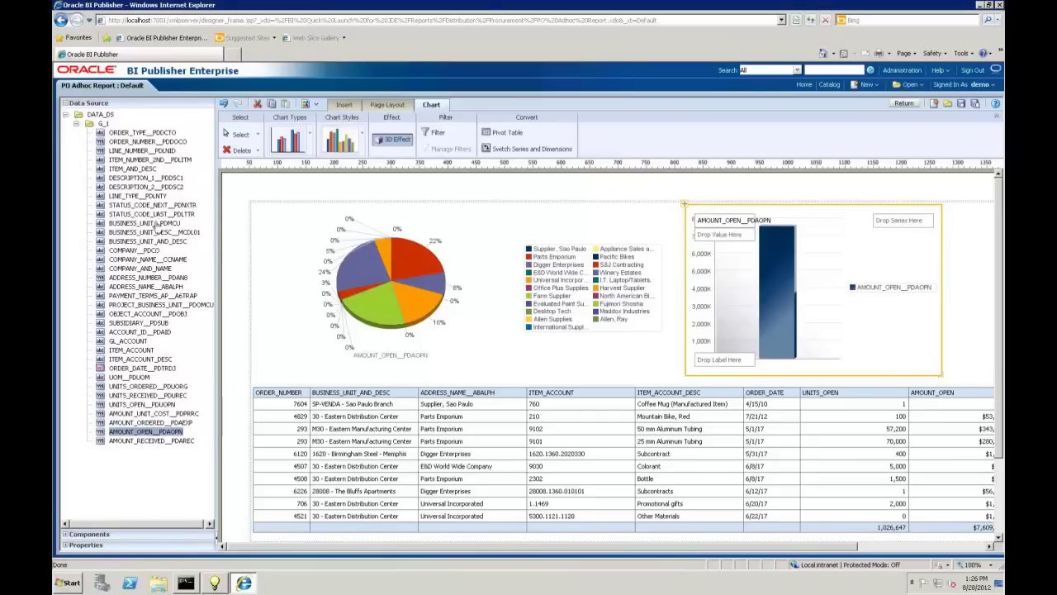
left_click(152, 243)
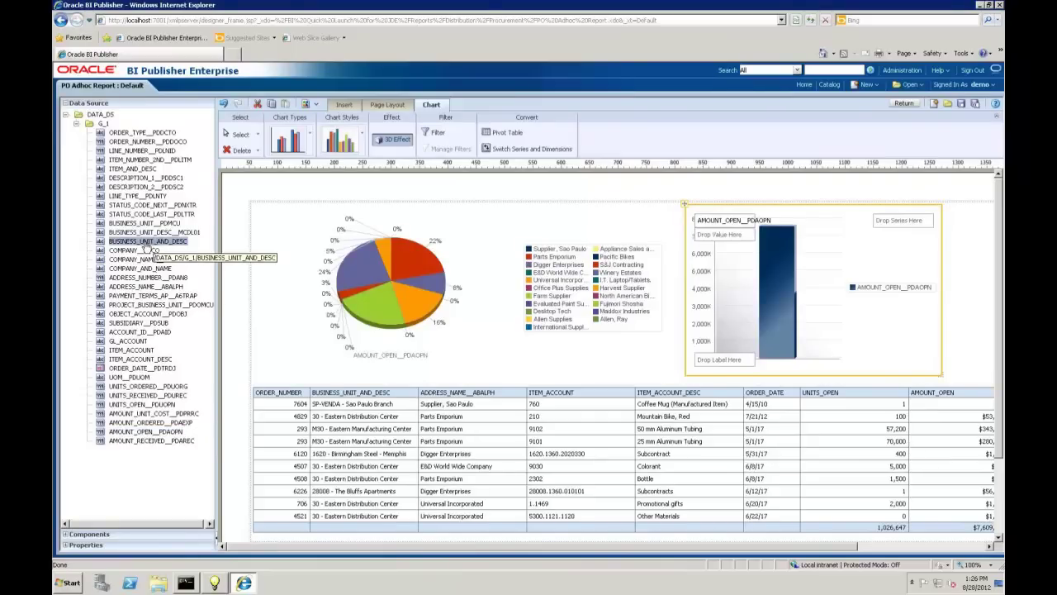
left_click_drag(144, 248, 906, 225)
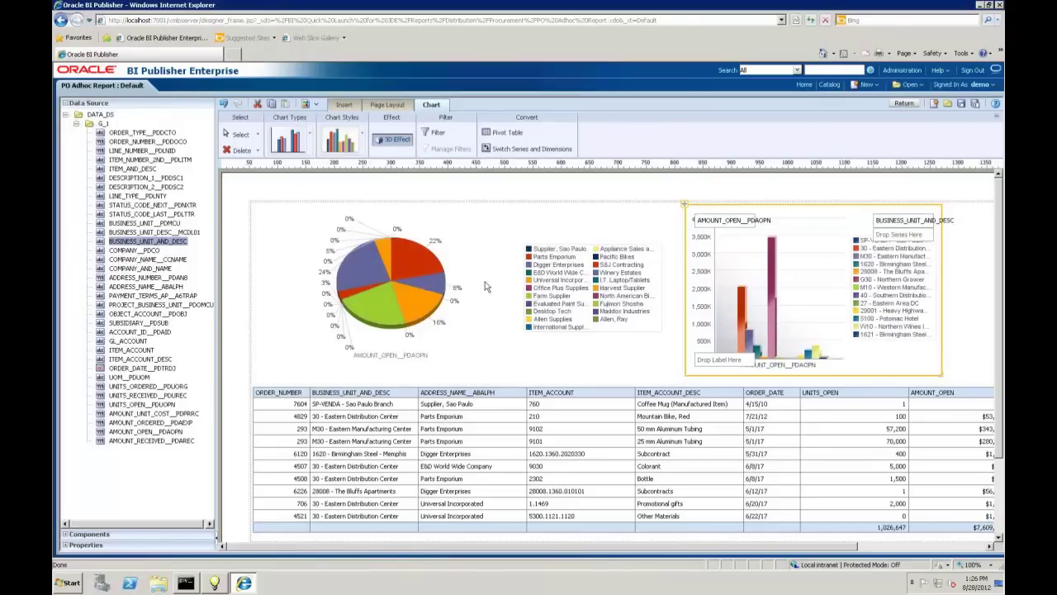
- Turn off the pie chart's 3D effect and stretch the bar chart to the page's right edge
left_click(456, 271)
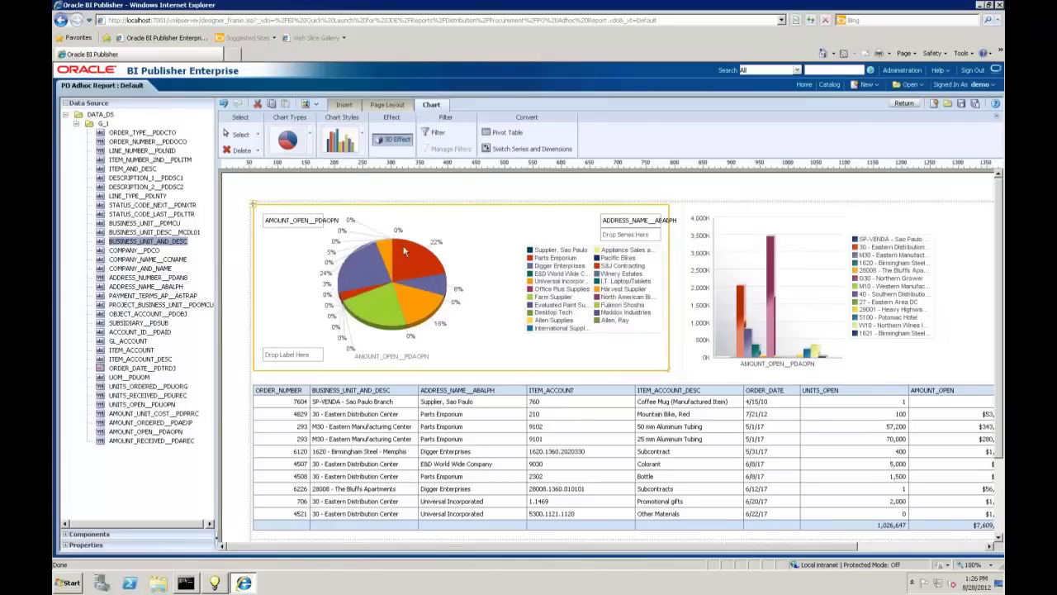
left_click(390, 142)
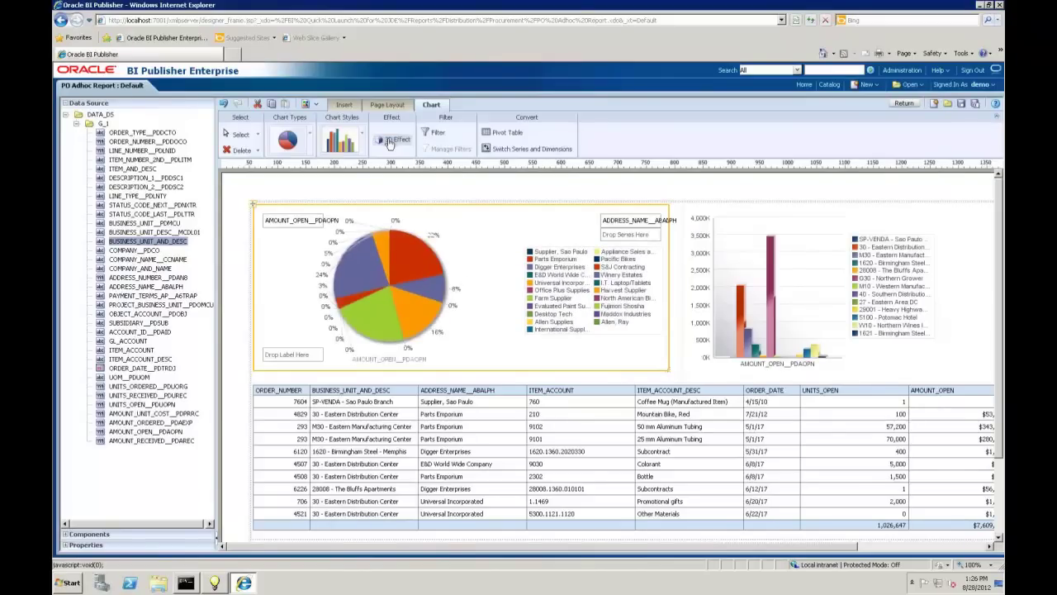
left_click(812, 286)
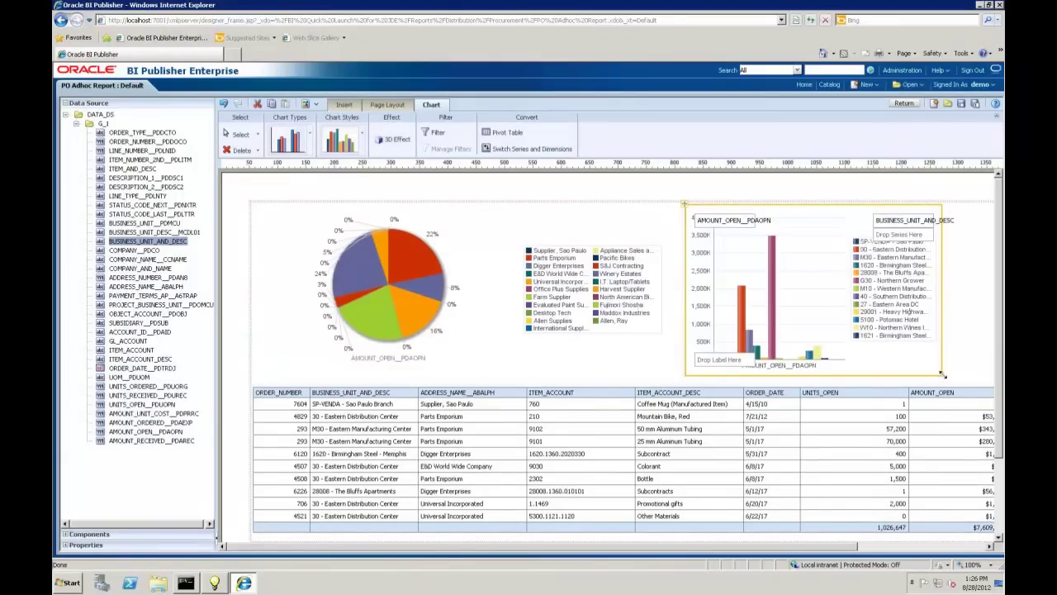
left_click_drag(943, 375, 996, 373)
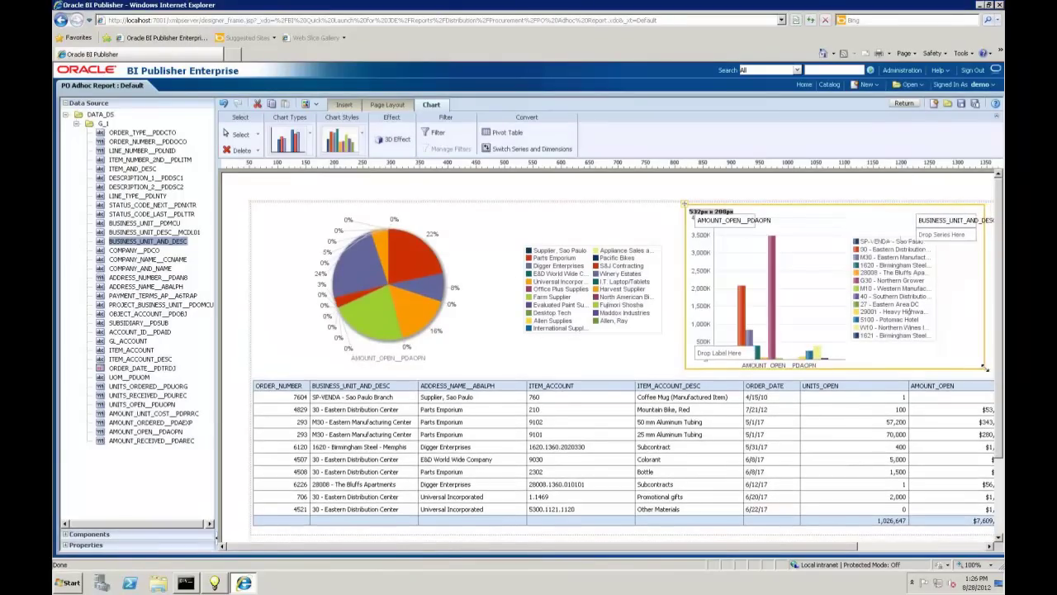
left_click(880, 547)
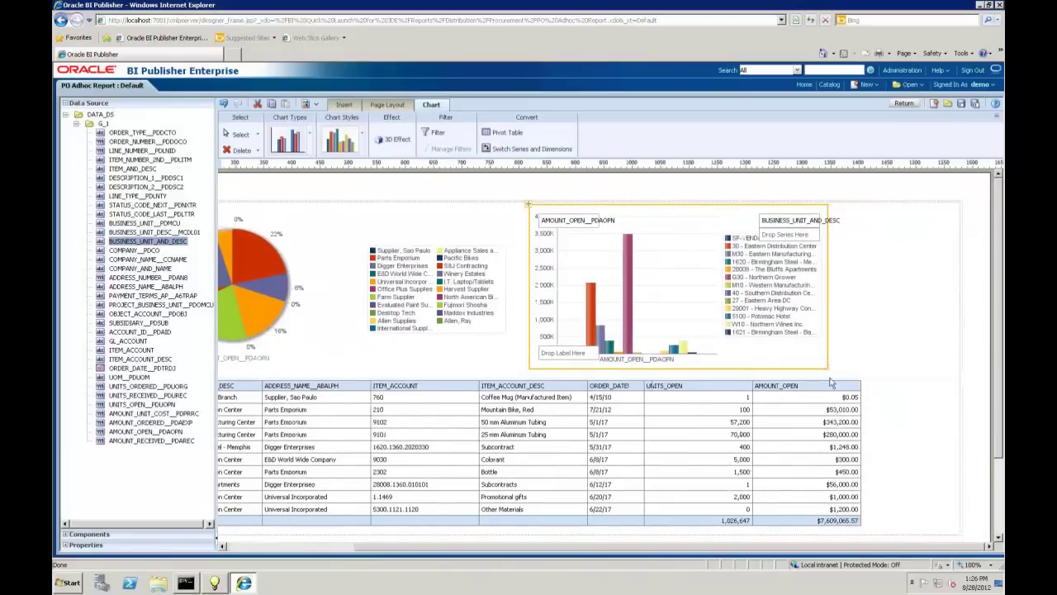
left_click_drag(828, 369, 859, 371)
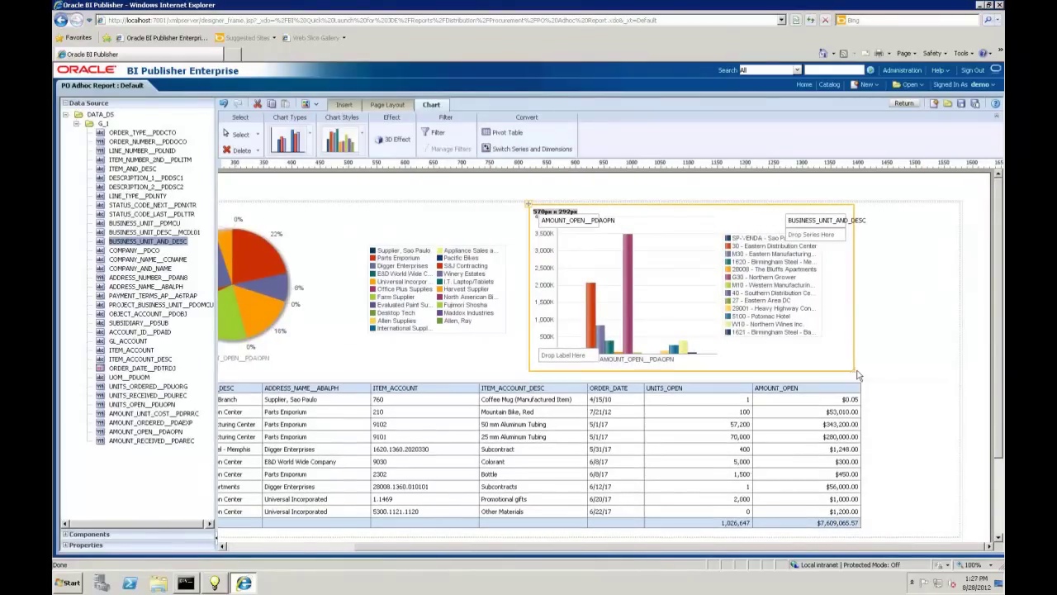
left_click(266, 548)
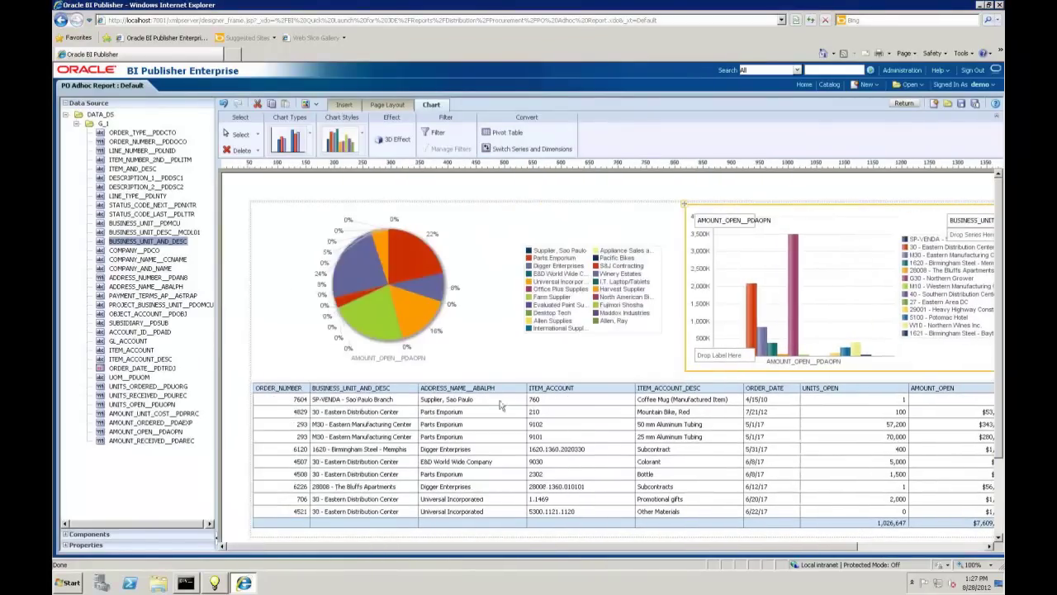
- Save As a new layout, replacing 'Untitled' with the name 'PO Report with Charts'
left_click(977, 105)
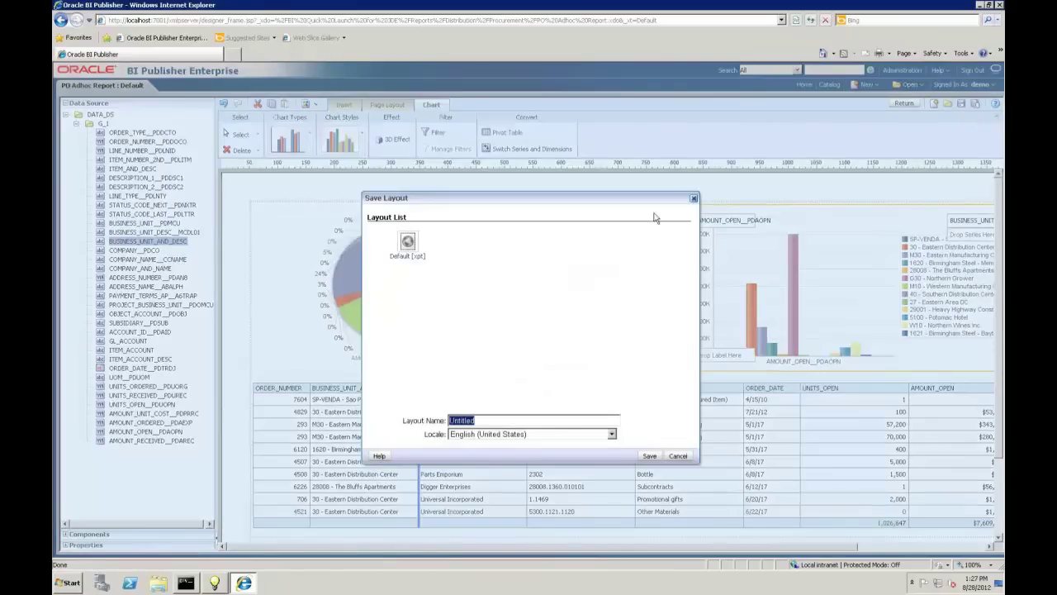
left_click(489, 422)
left_click_drag(488, 421, 380, 417)
type("PO REport")
key("BackSpace")
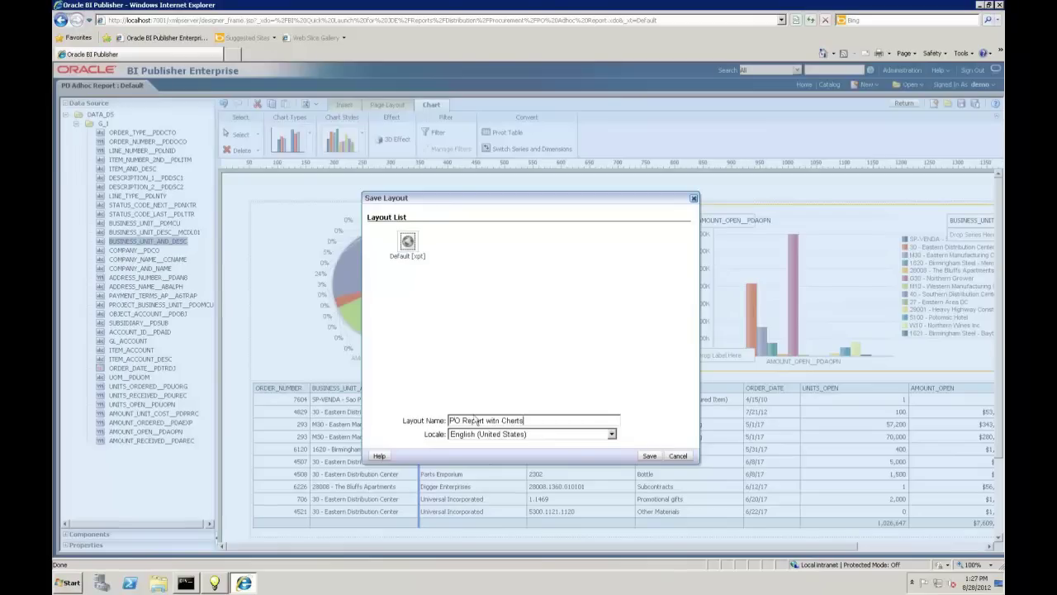
left_click(652, 458)
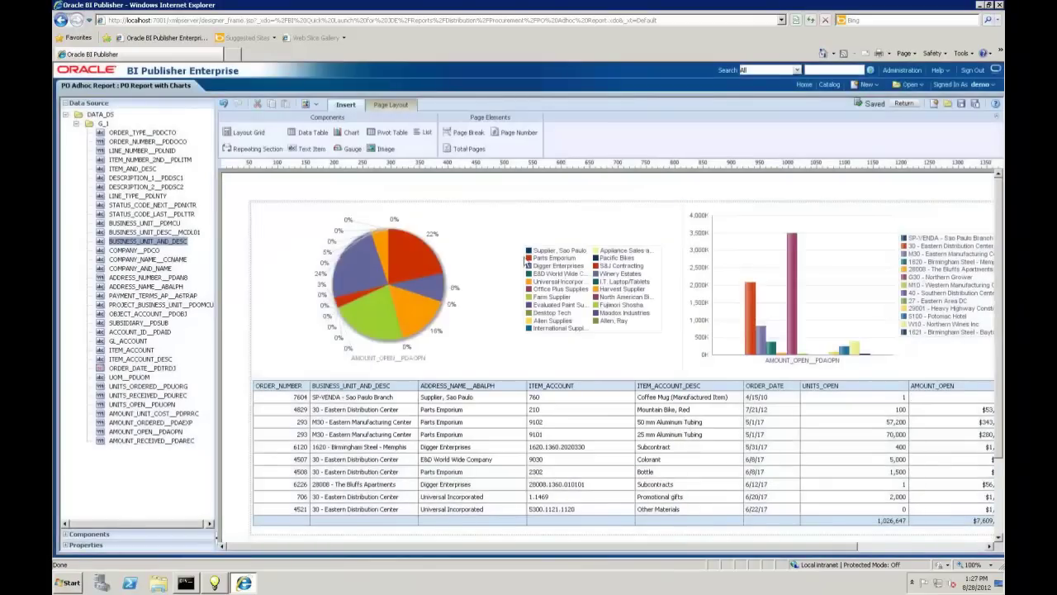
left_click(317, 105)
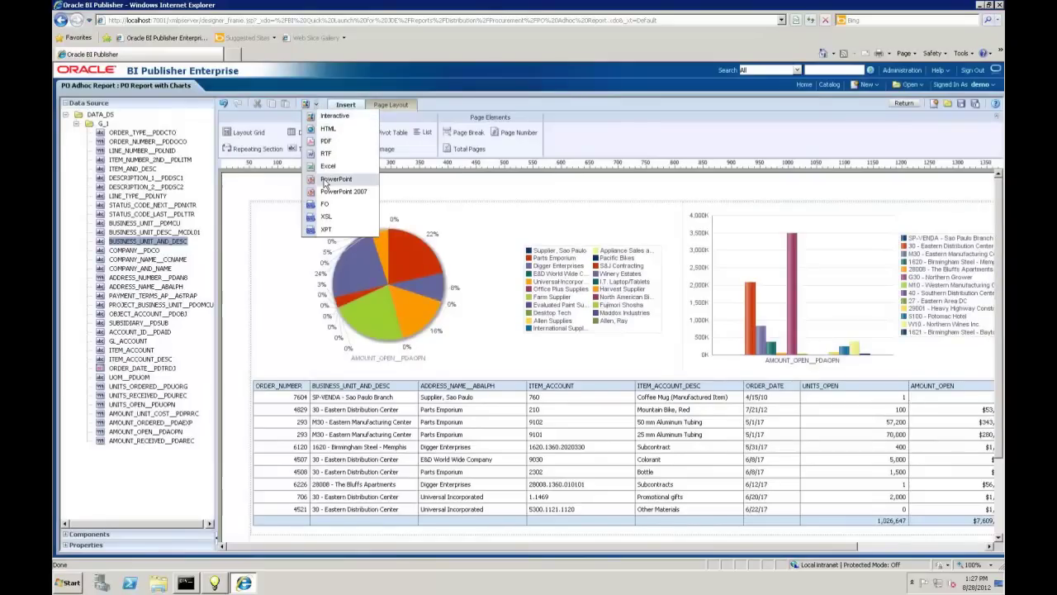
left_click(327, 117)
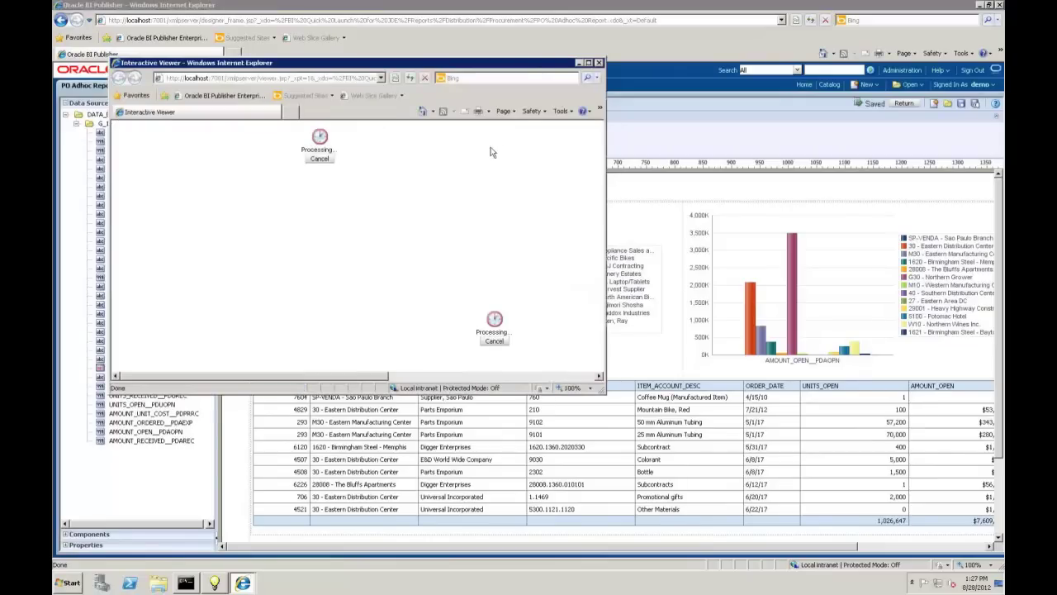
left_click(588, 62)
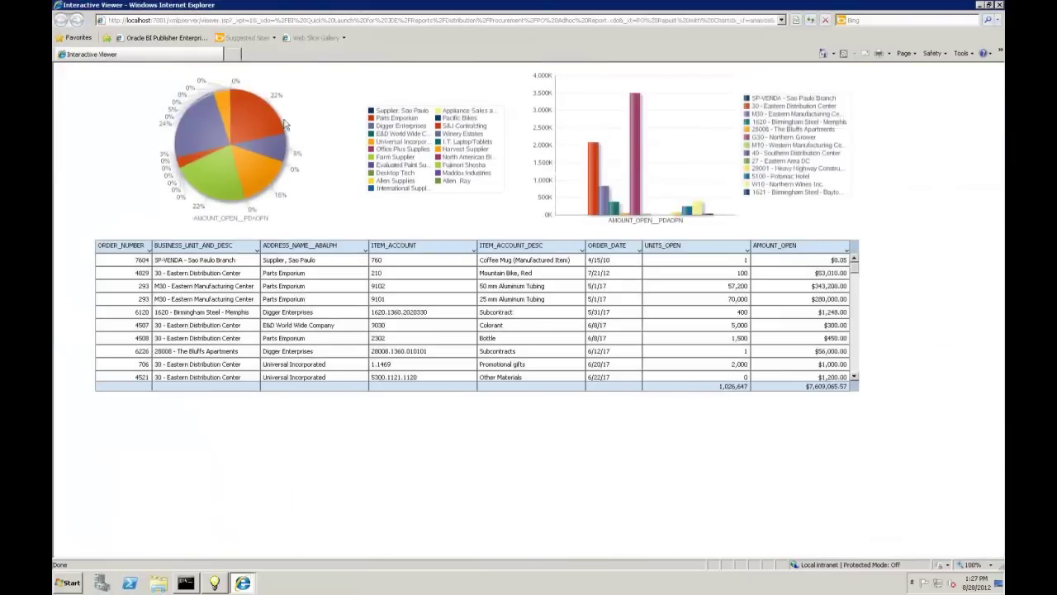
left_click(258, 123)
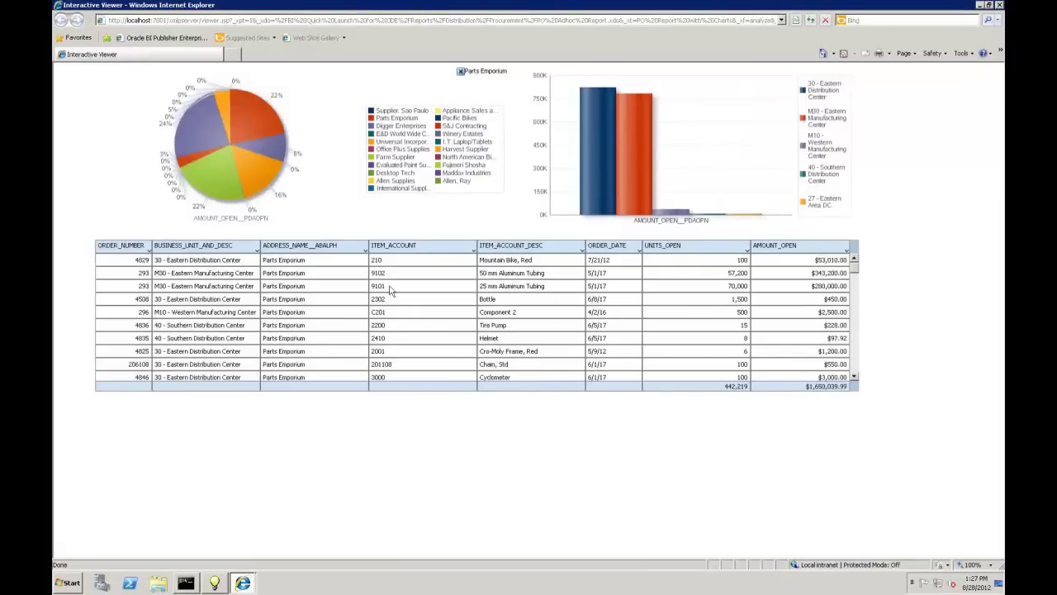
left_click(846, 251)
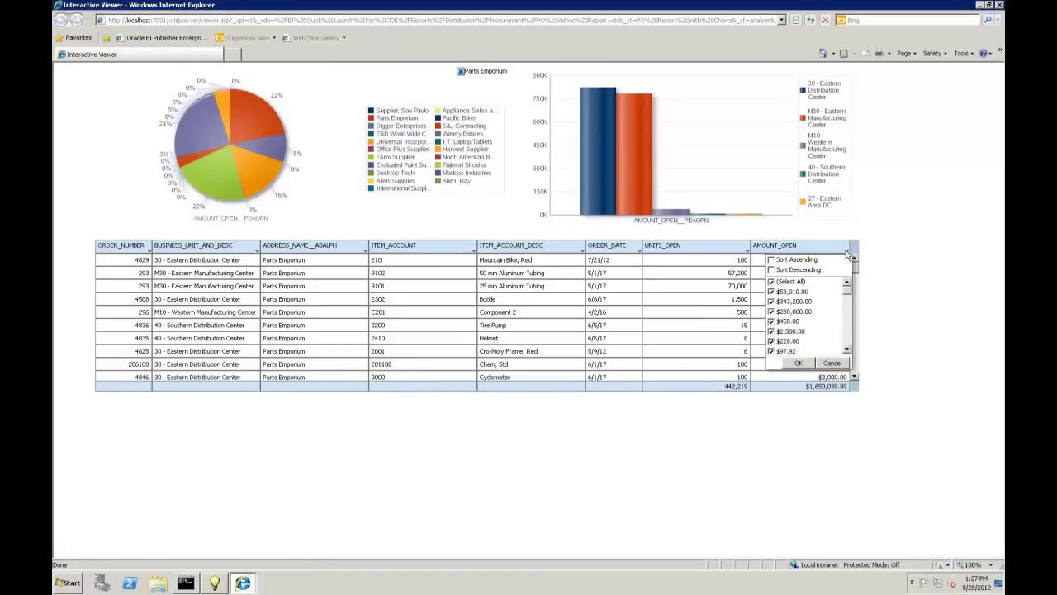
left_click(816, 260)
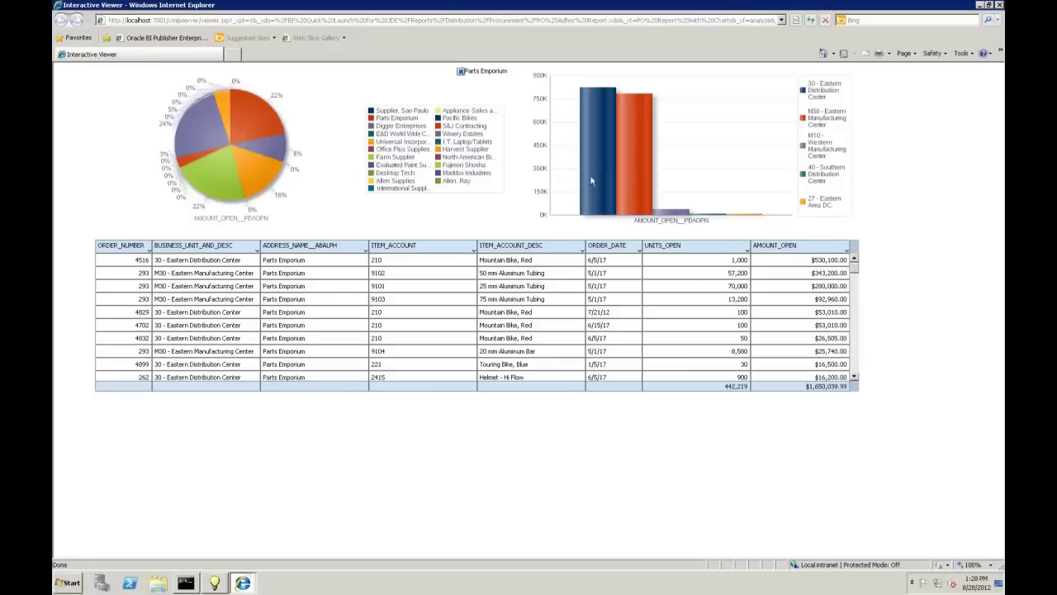
left_click(461, 71)
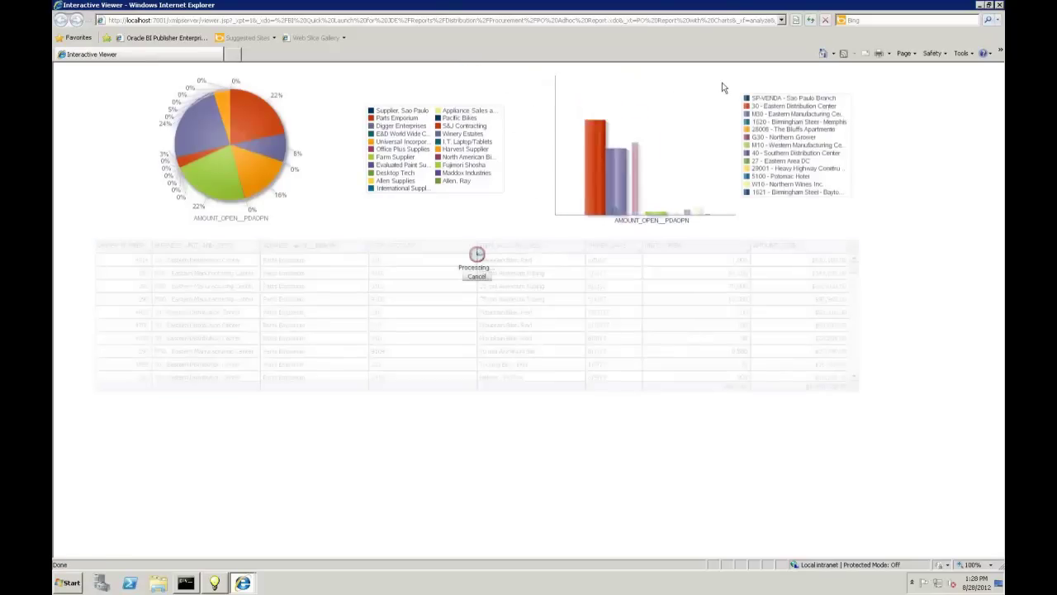
left_click(1000, 7)
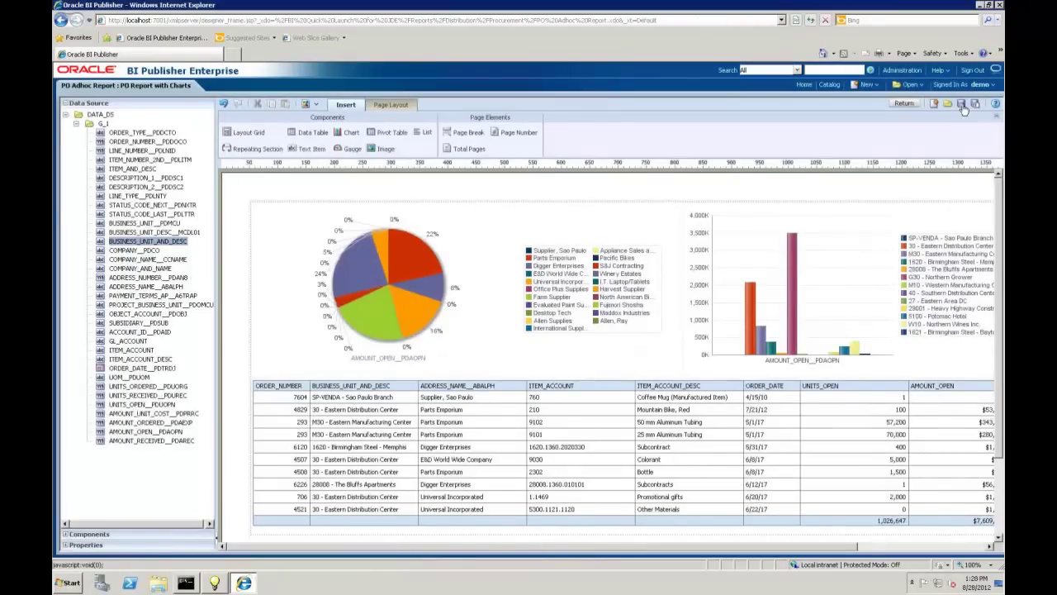
- Save and return, preview the Default and PO Report with Charts layouts, then choose Edit Report
left_click(961, 104)
left_click(904, 105)
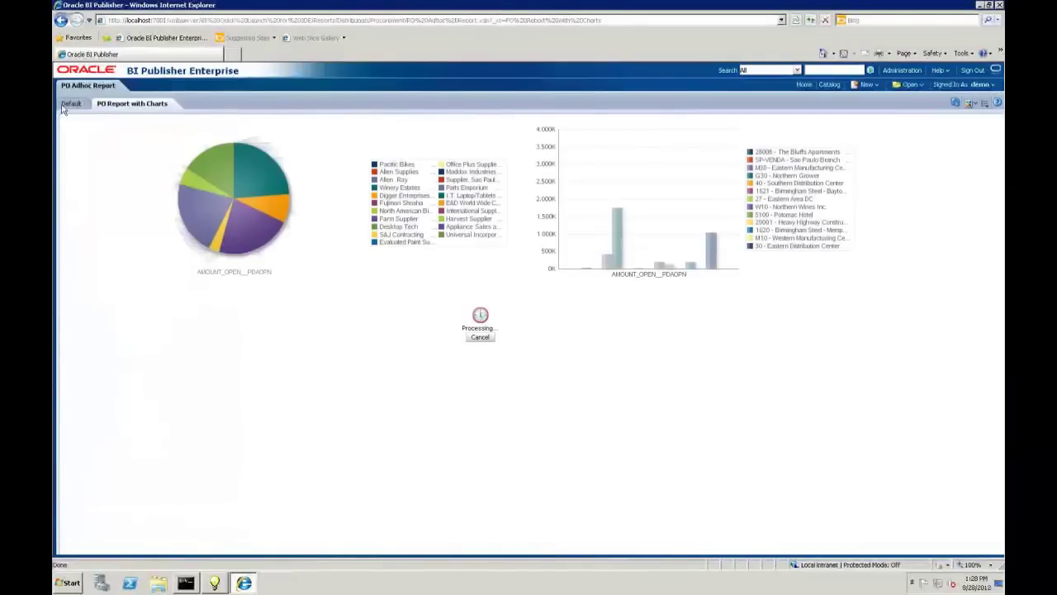
left_click(73, 105)
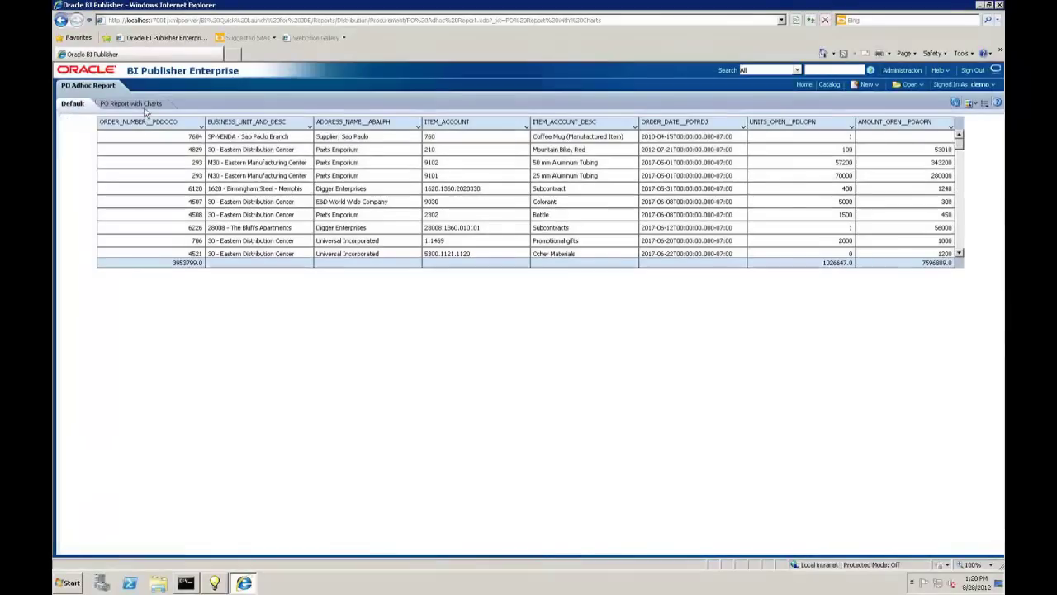
left_click(150, 107)
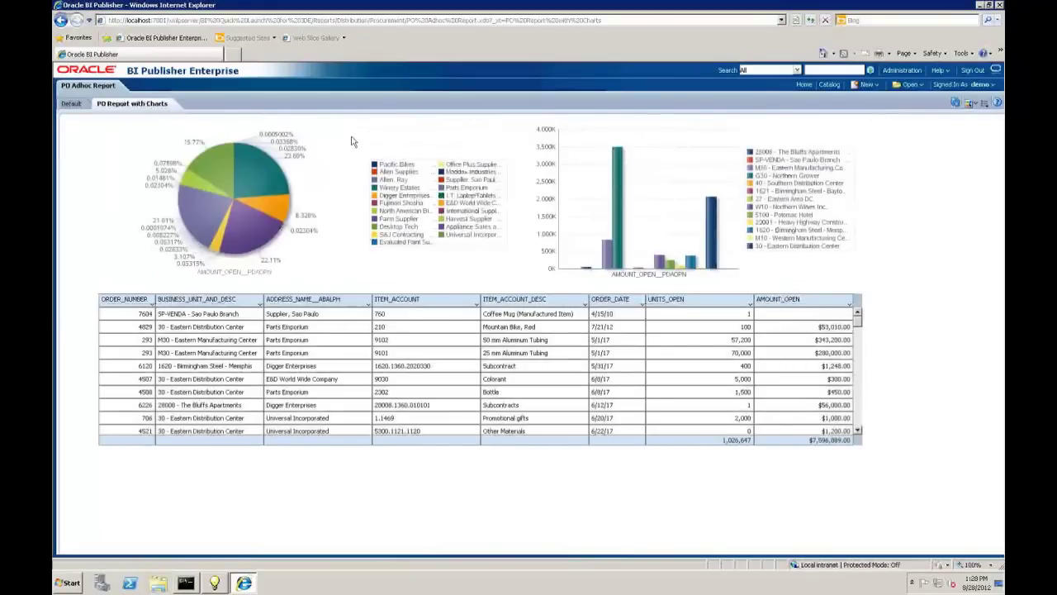
left_click(985, 102)
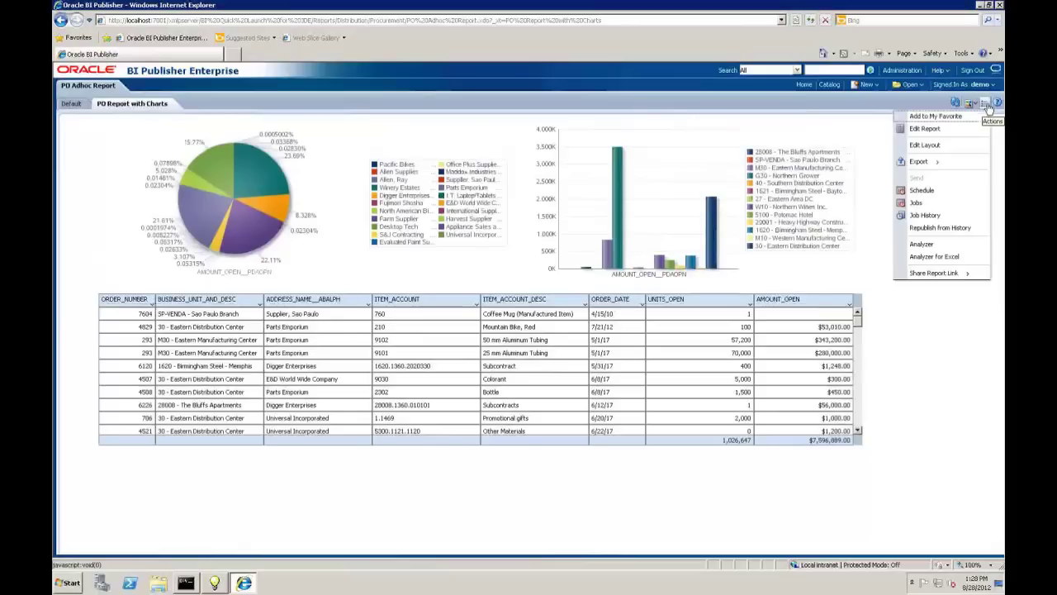
left_click(939, 129)
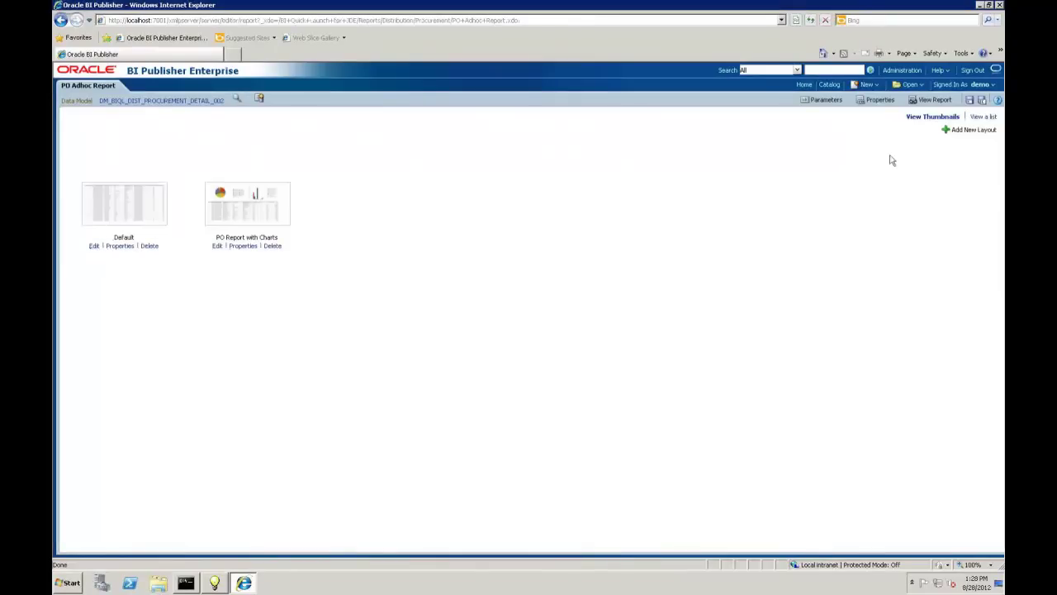
- Rename the Default layout to 'Data Table Report', keep Interactive format, and save PO Adhoc Report
left_click(983, 117)
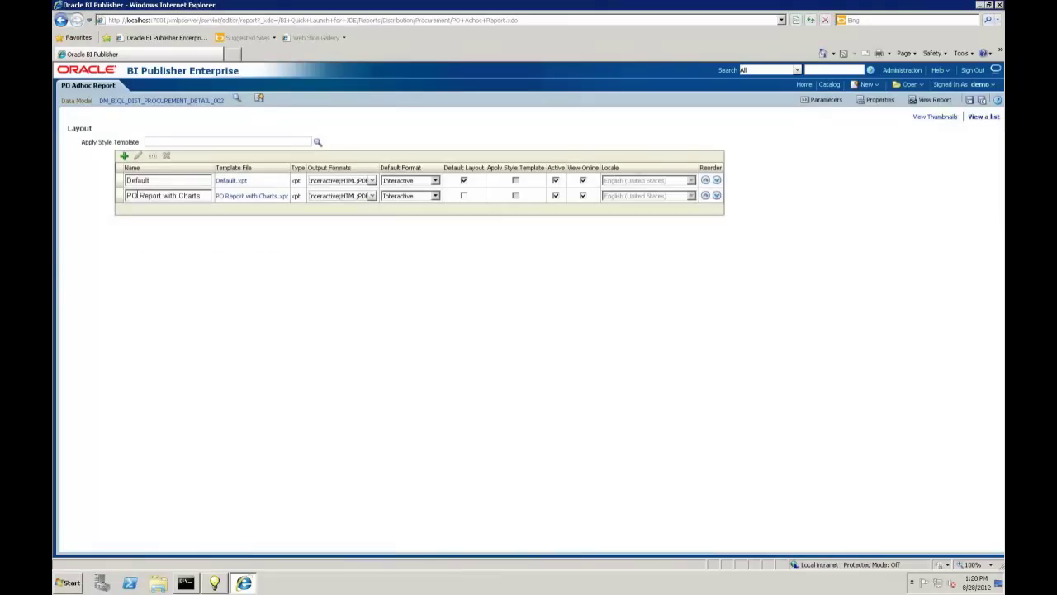
left_click_drag(150, 180, 103, 185)
type("Data Tabla Report")
left_click(179, 197)
left_click(435, 181)
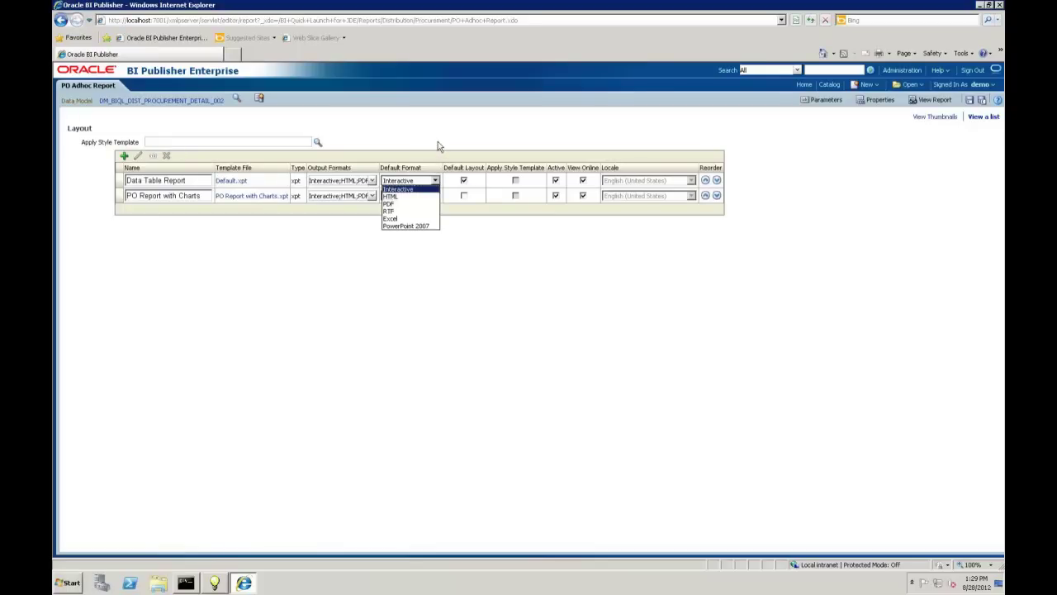
left_click(438, 143)
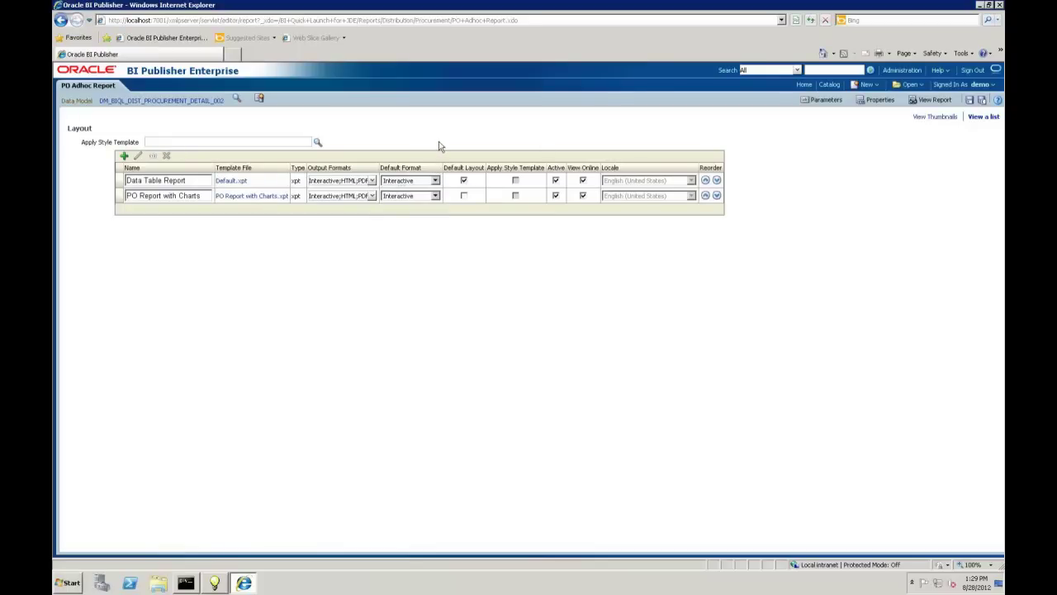
left_click(972, 101)
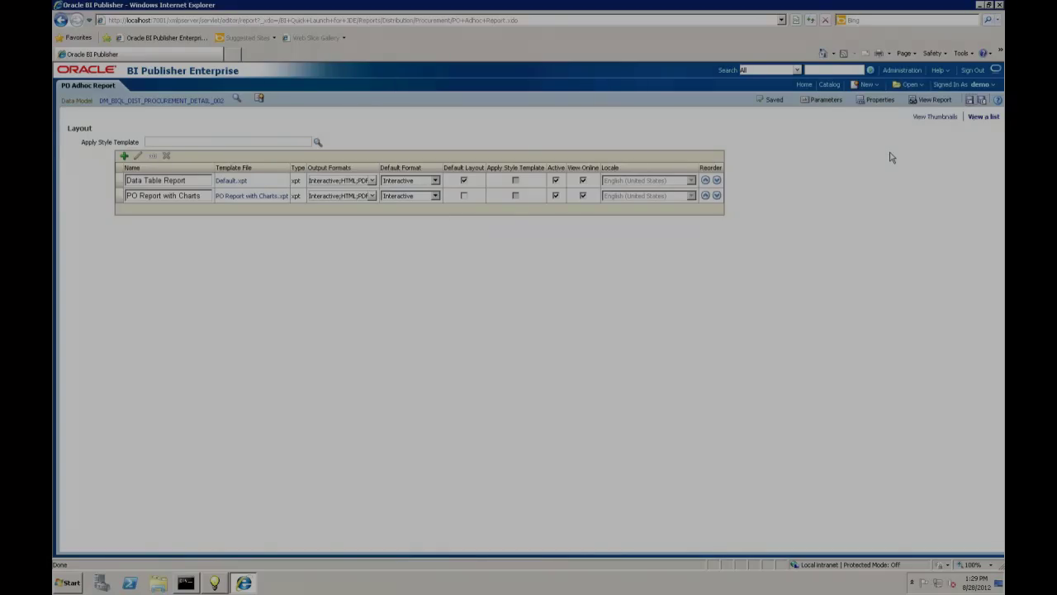